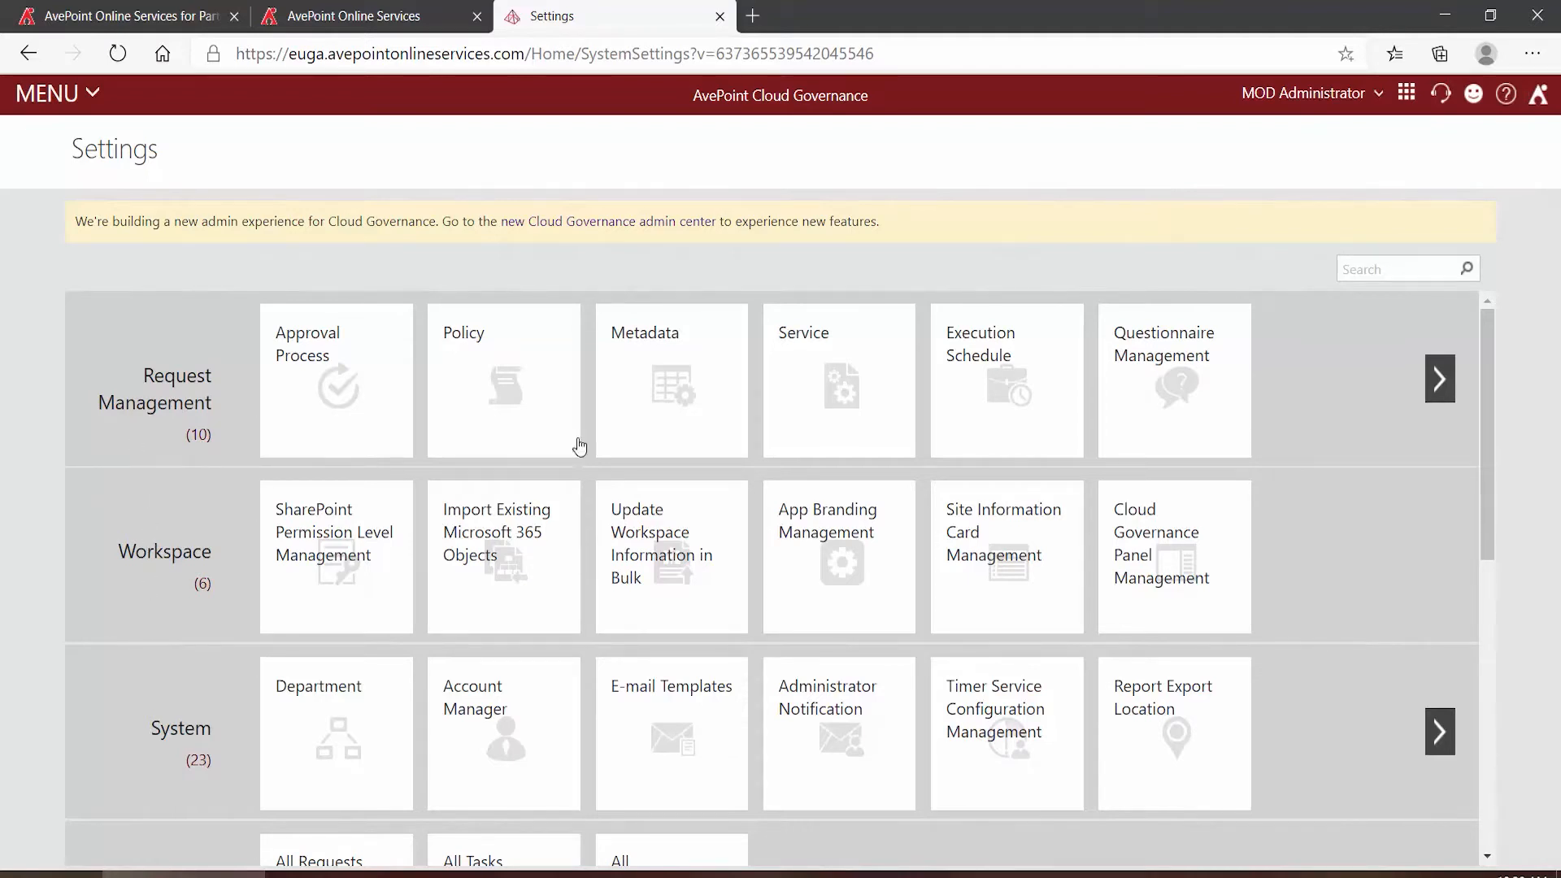
# - Start creating a new Create Group/Team/Community service from the Service settings
pyautogui.click(852, 440)
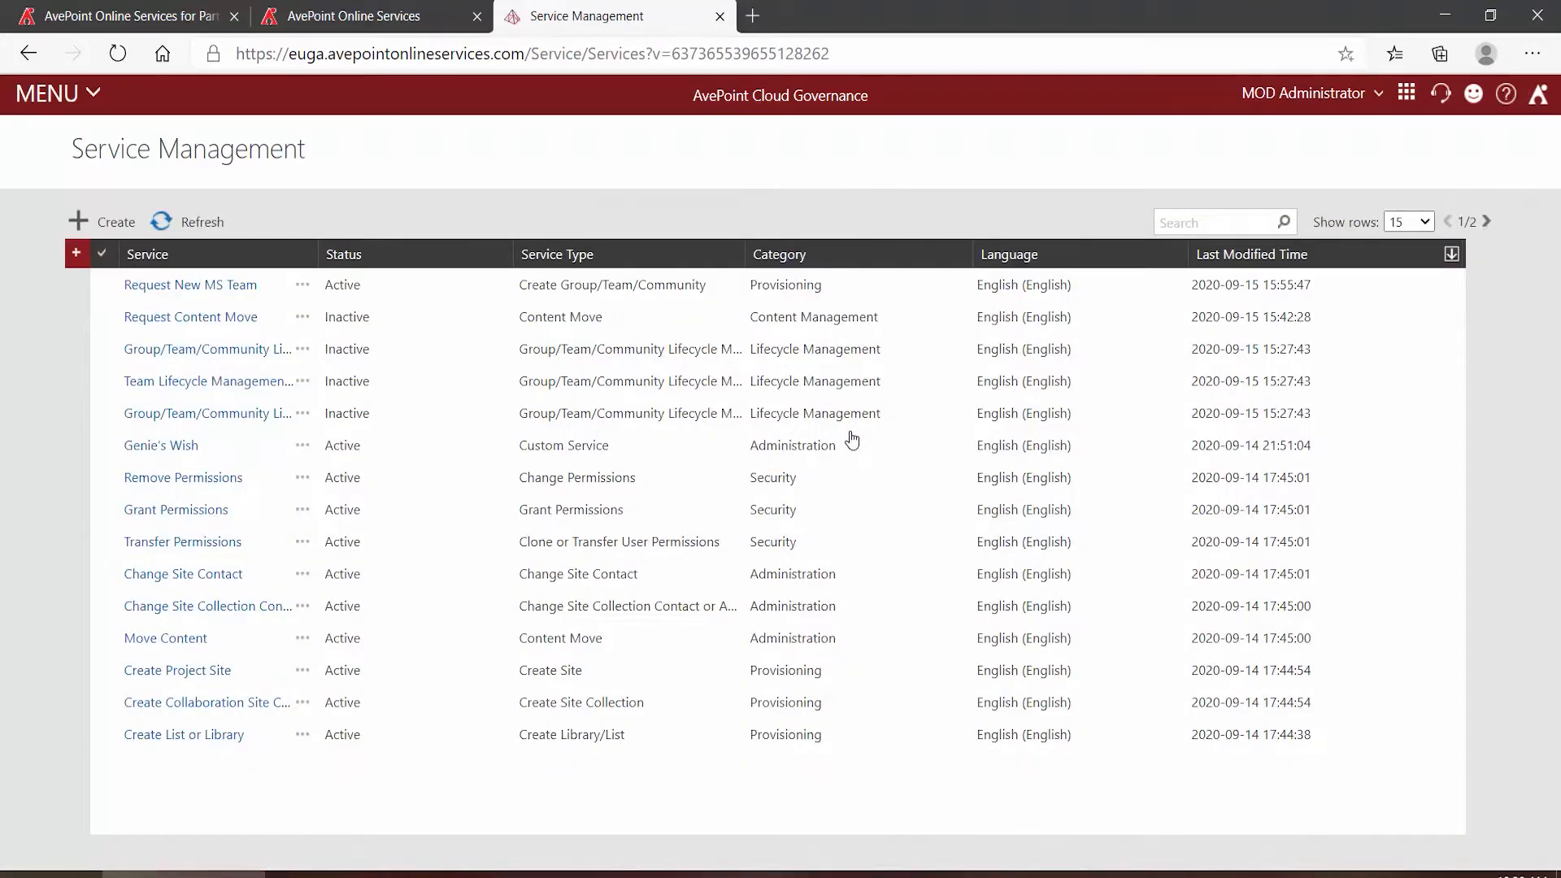
pyautogui.click(123, 228)
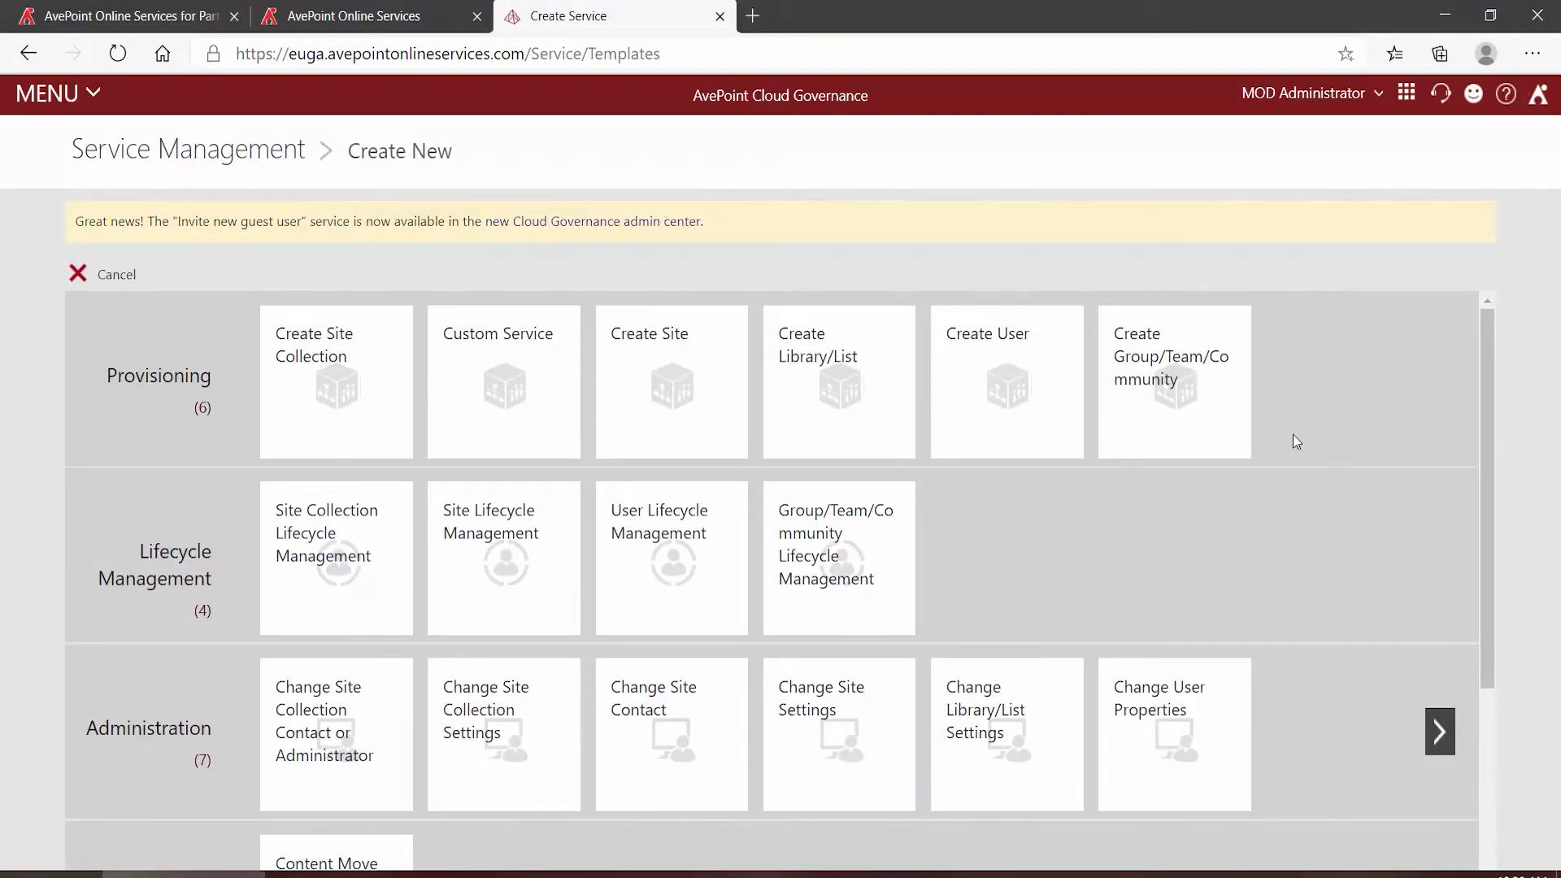
pyautogui.click(1163, 386)
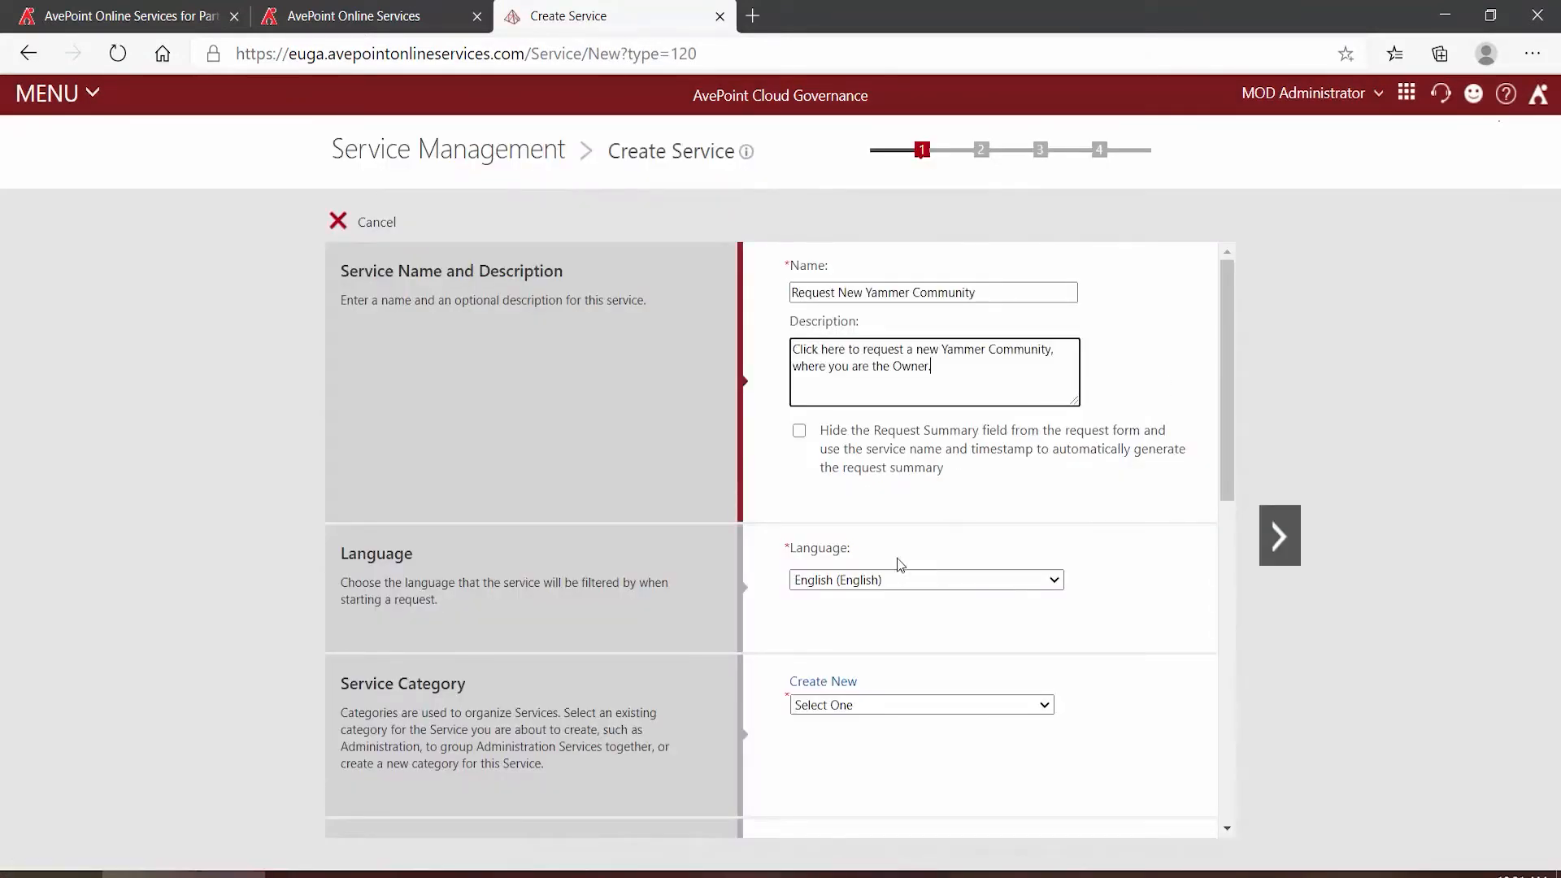
# - Keep English (English) as the service language and set the service category to Provisioning
pyautogui.click(897, 580)
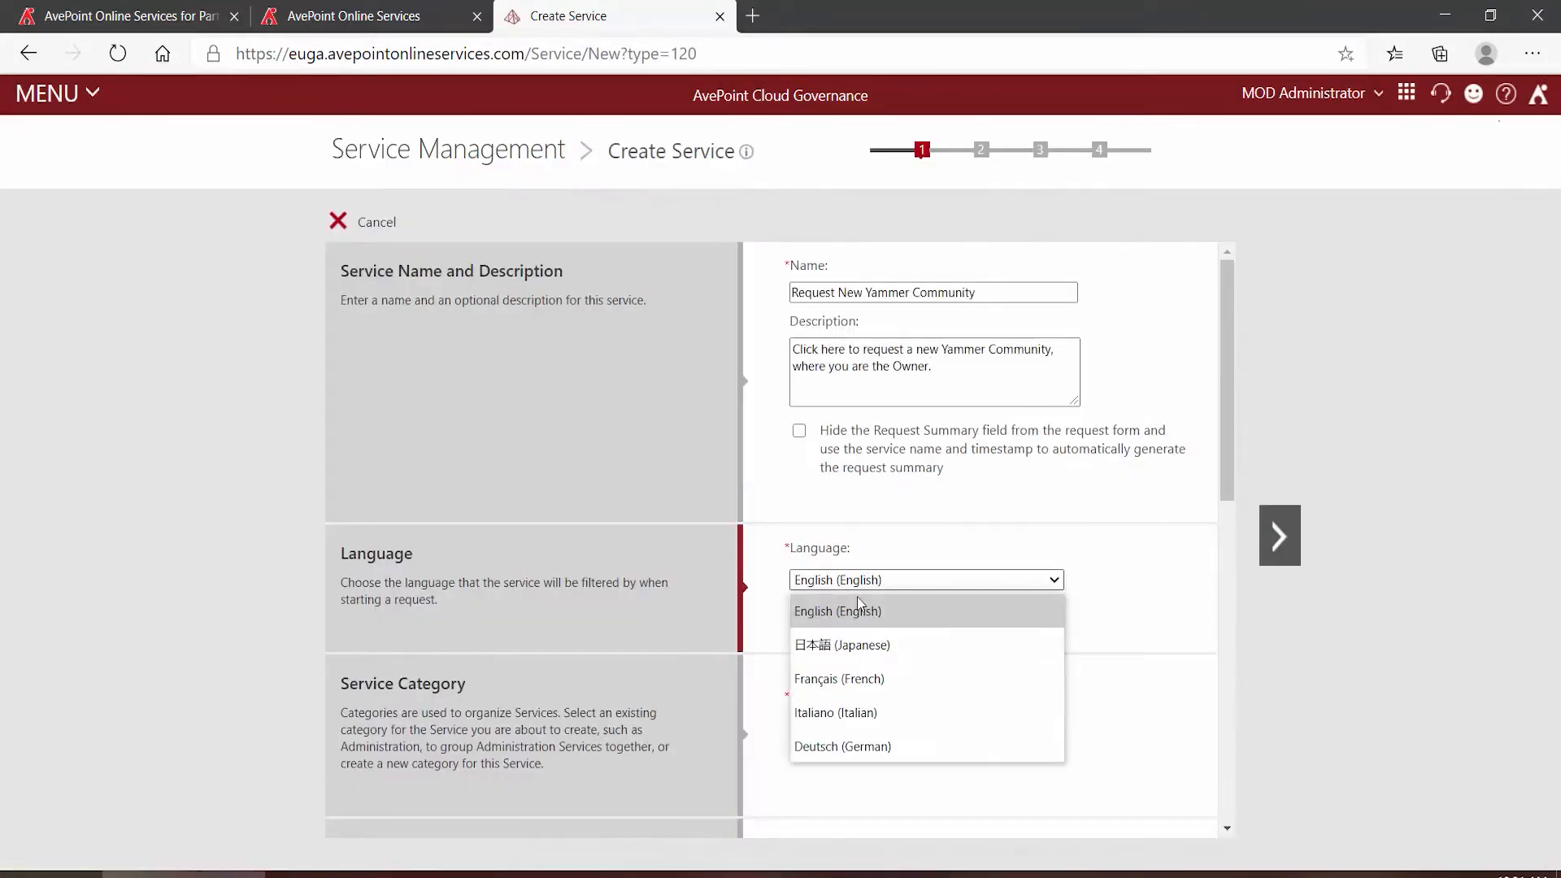
pyautogui.click(935, 520)
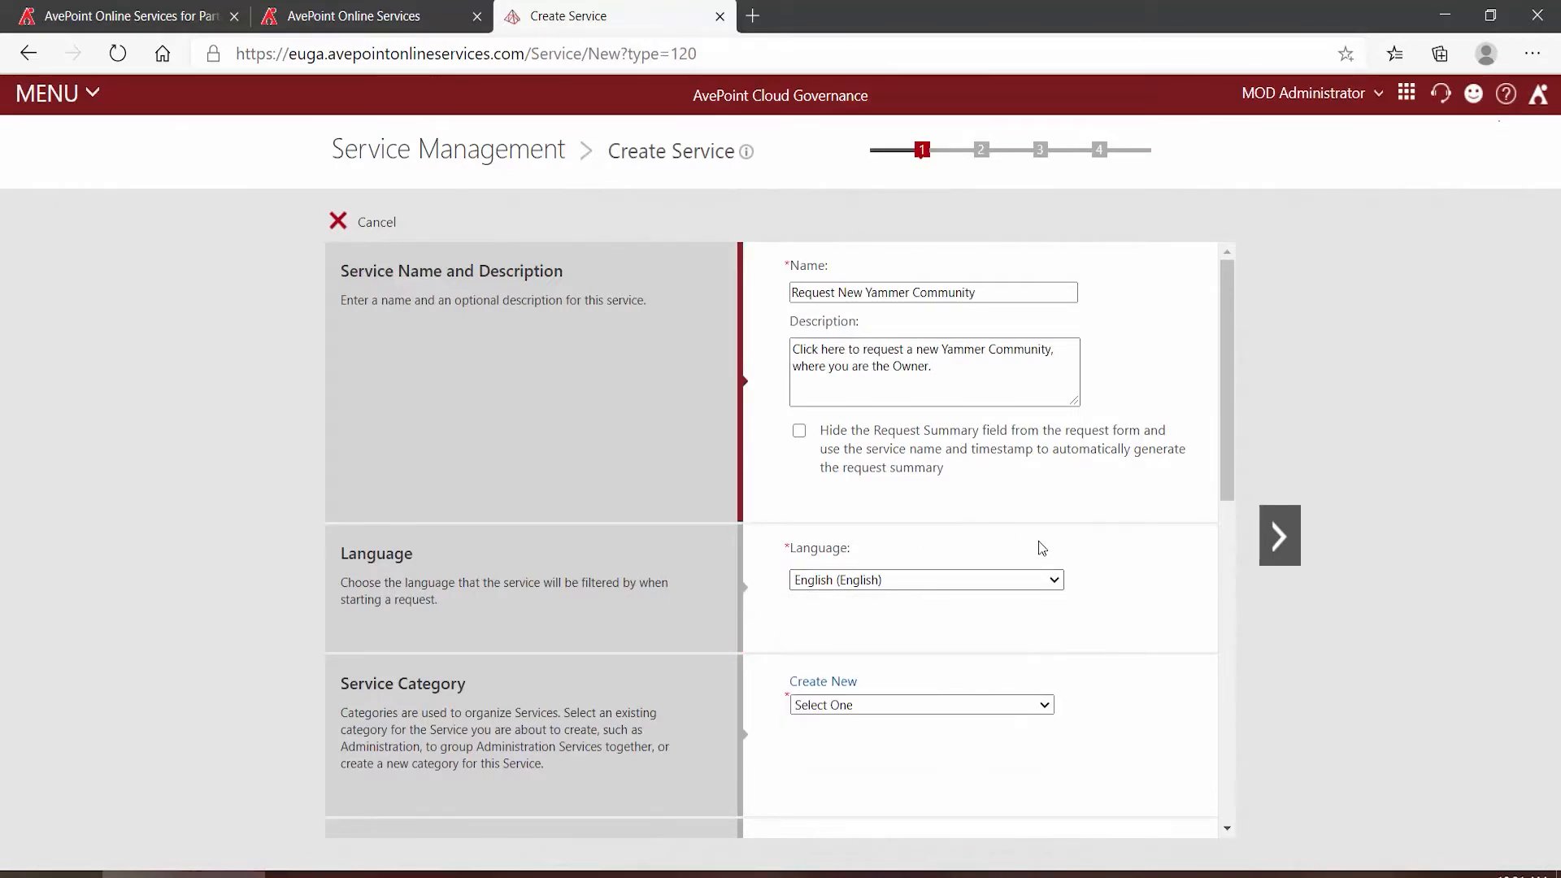
pyautogui.scroll(-3, 1038, 540)
pyautogui.click(887, 435)
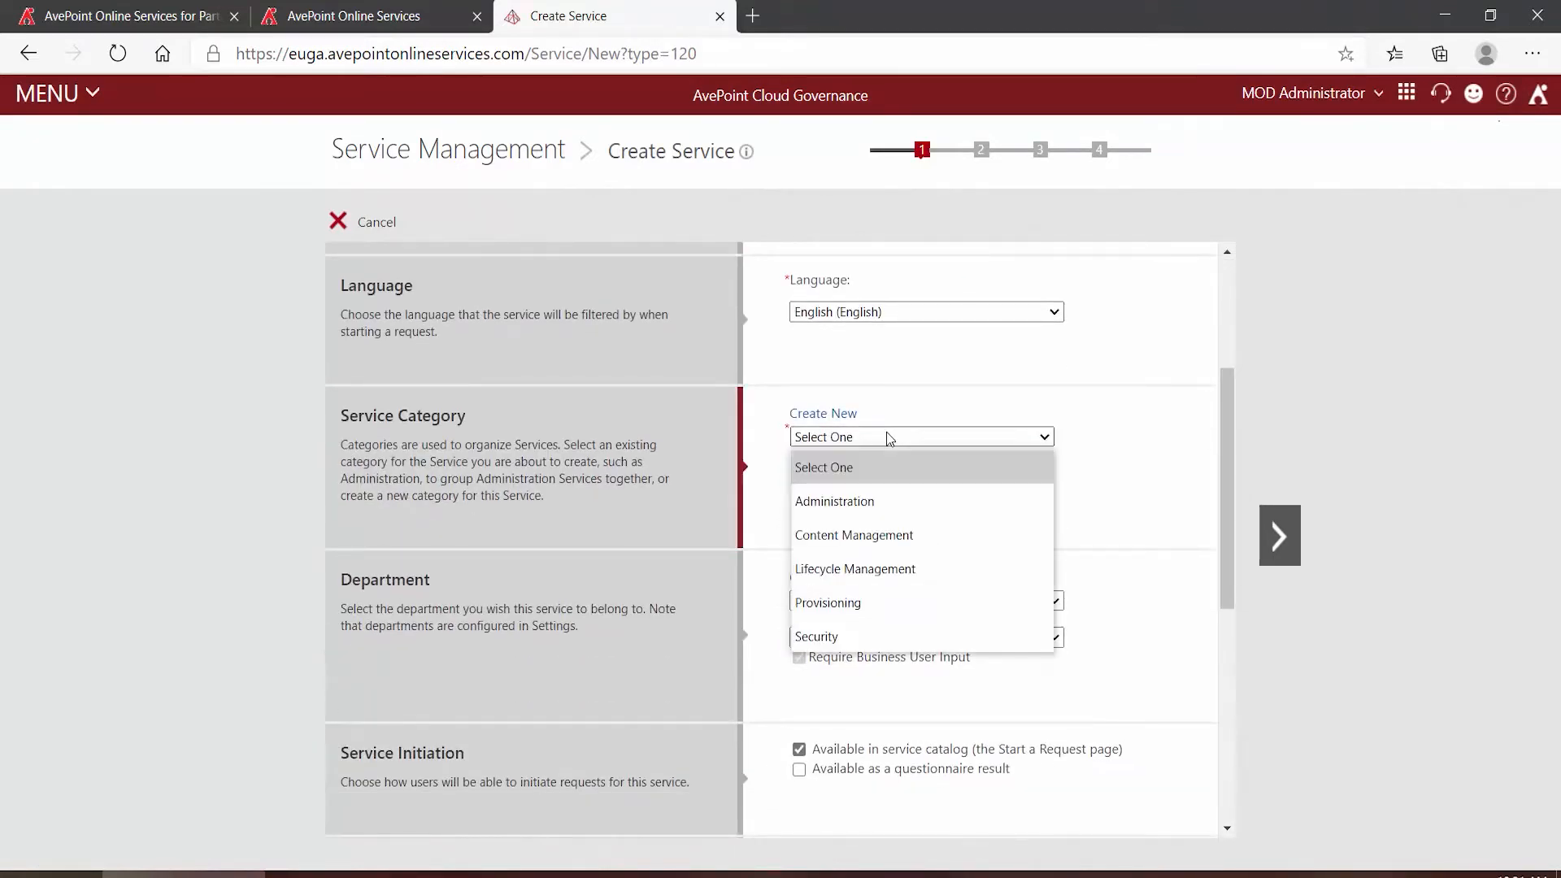
pyautogui.click(873, 602)
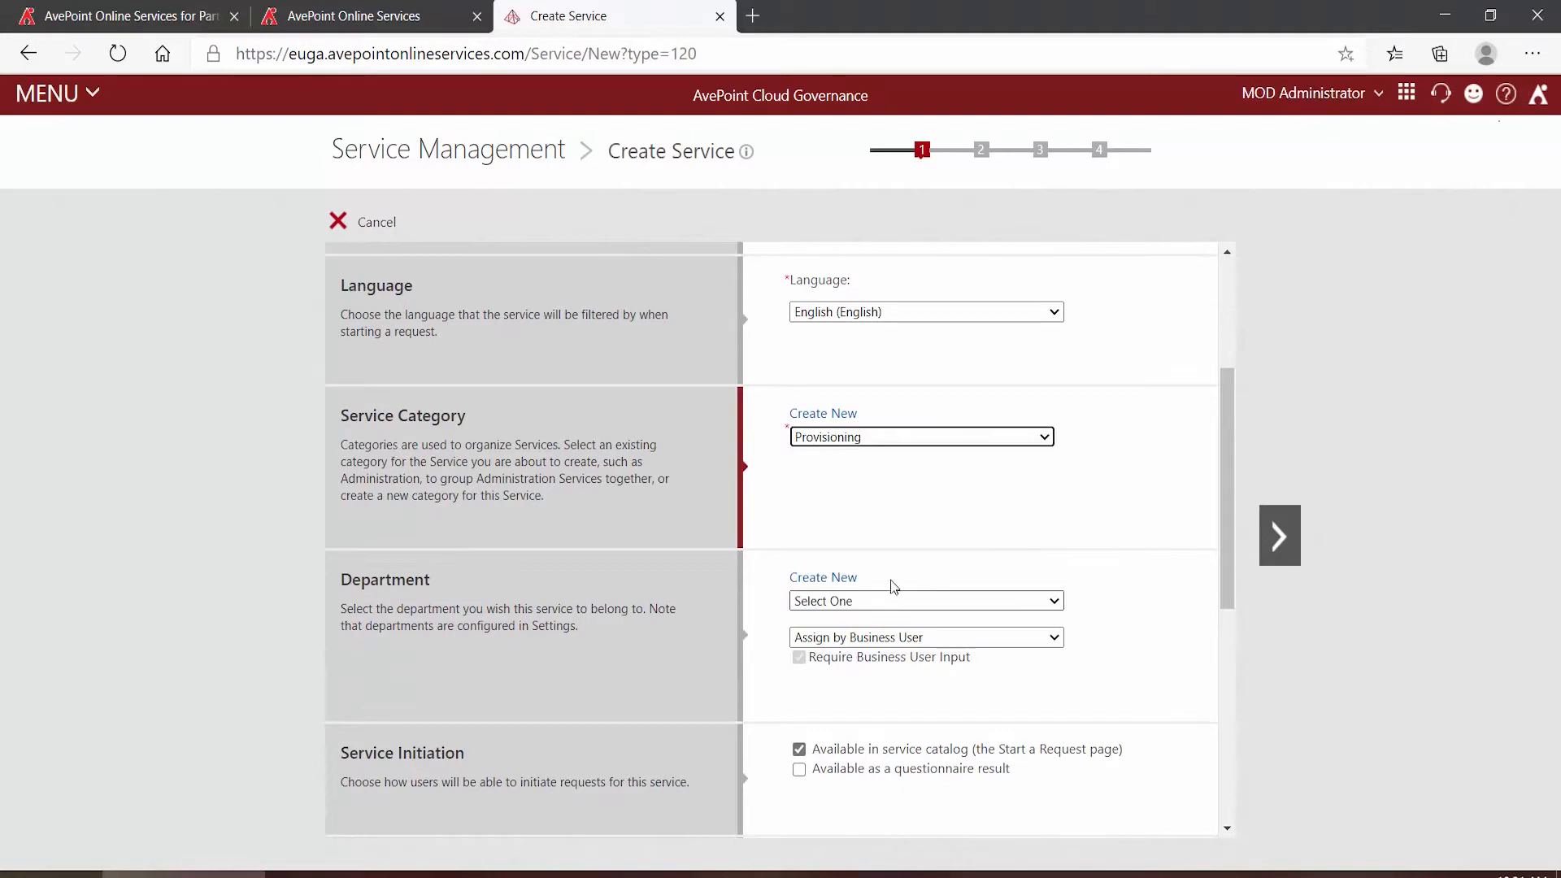
# - Set the department to IT, assigned by IT Admin and hidden from the business user
pyautogui.scroll(-3, 922, 543)
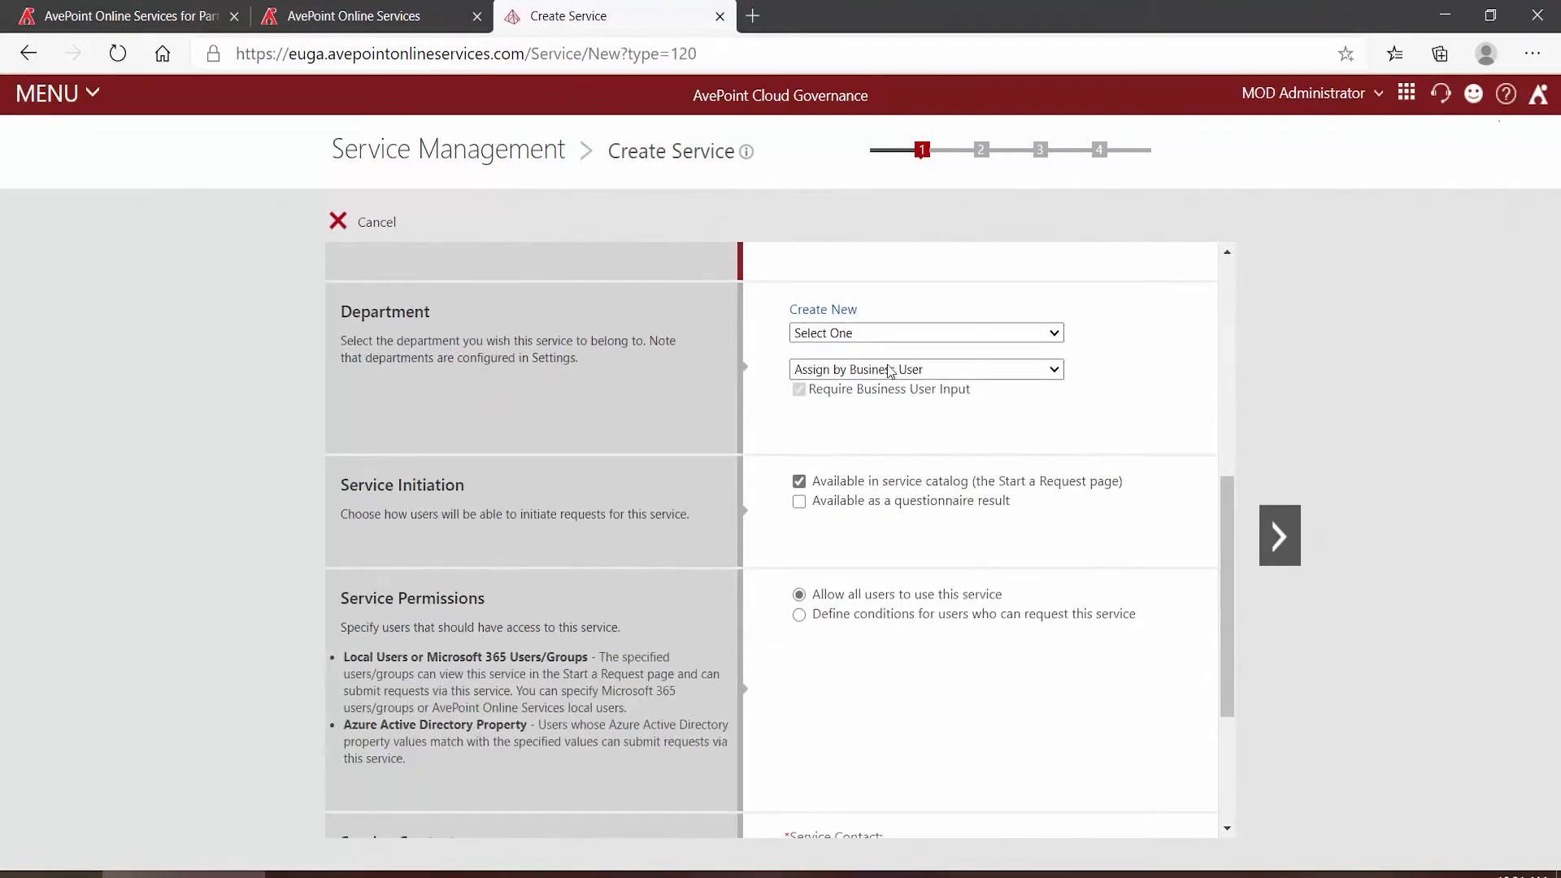
pyautogui.click(886, 330)
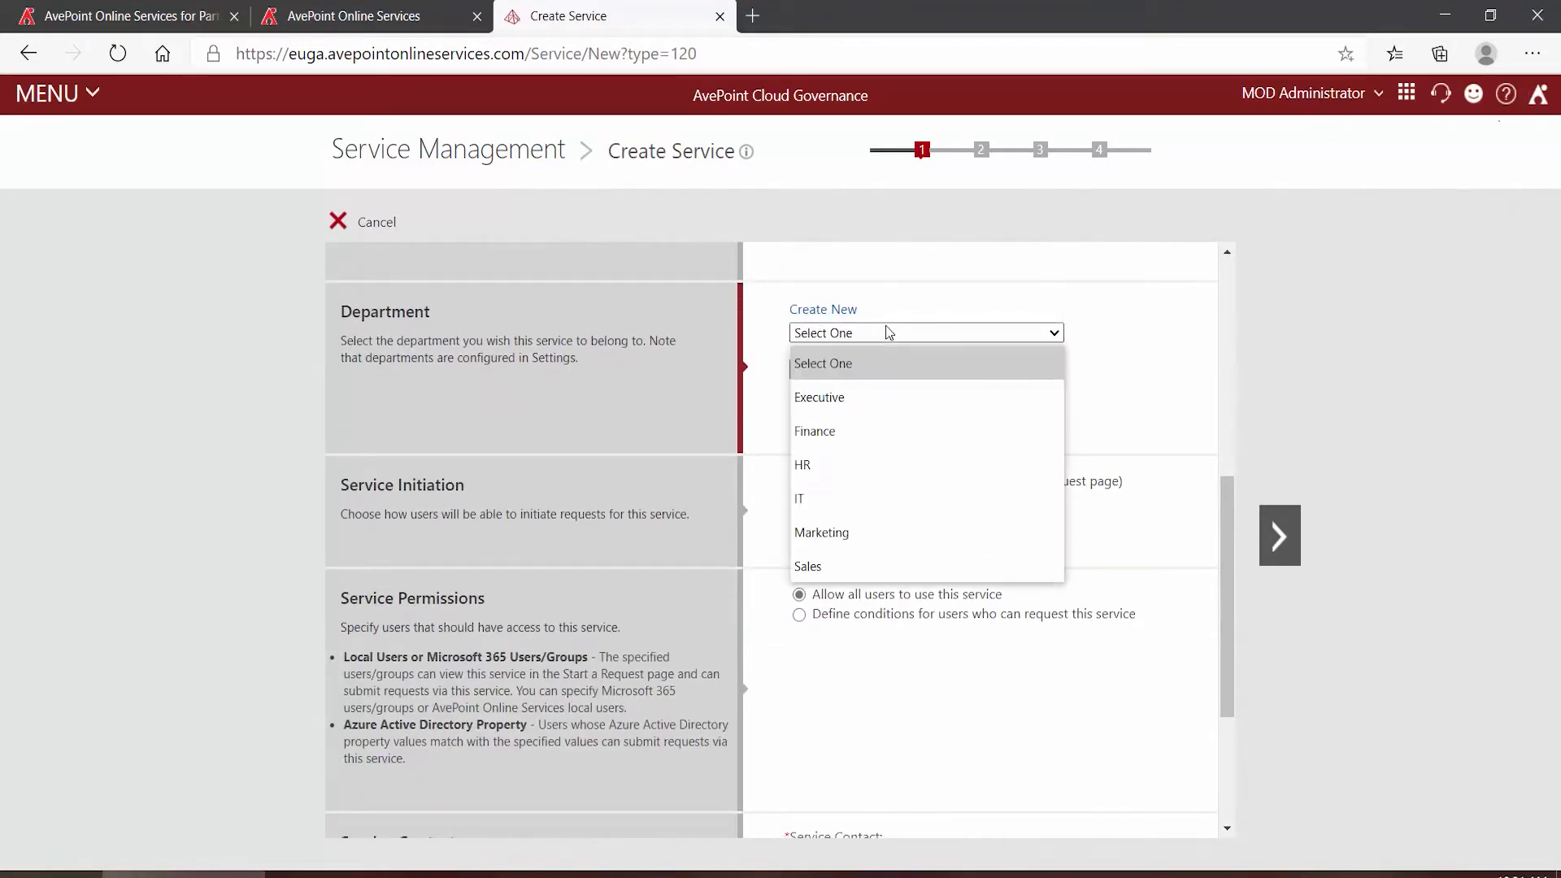
pyautogui.click(878, 498)
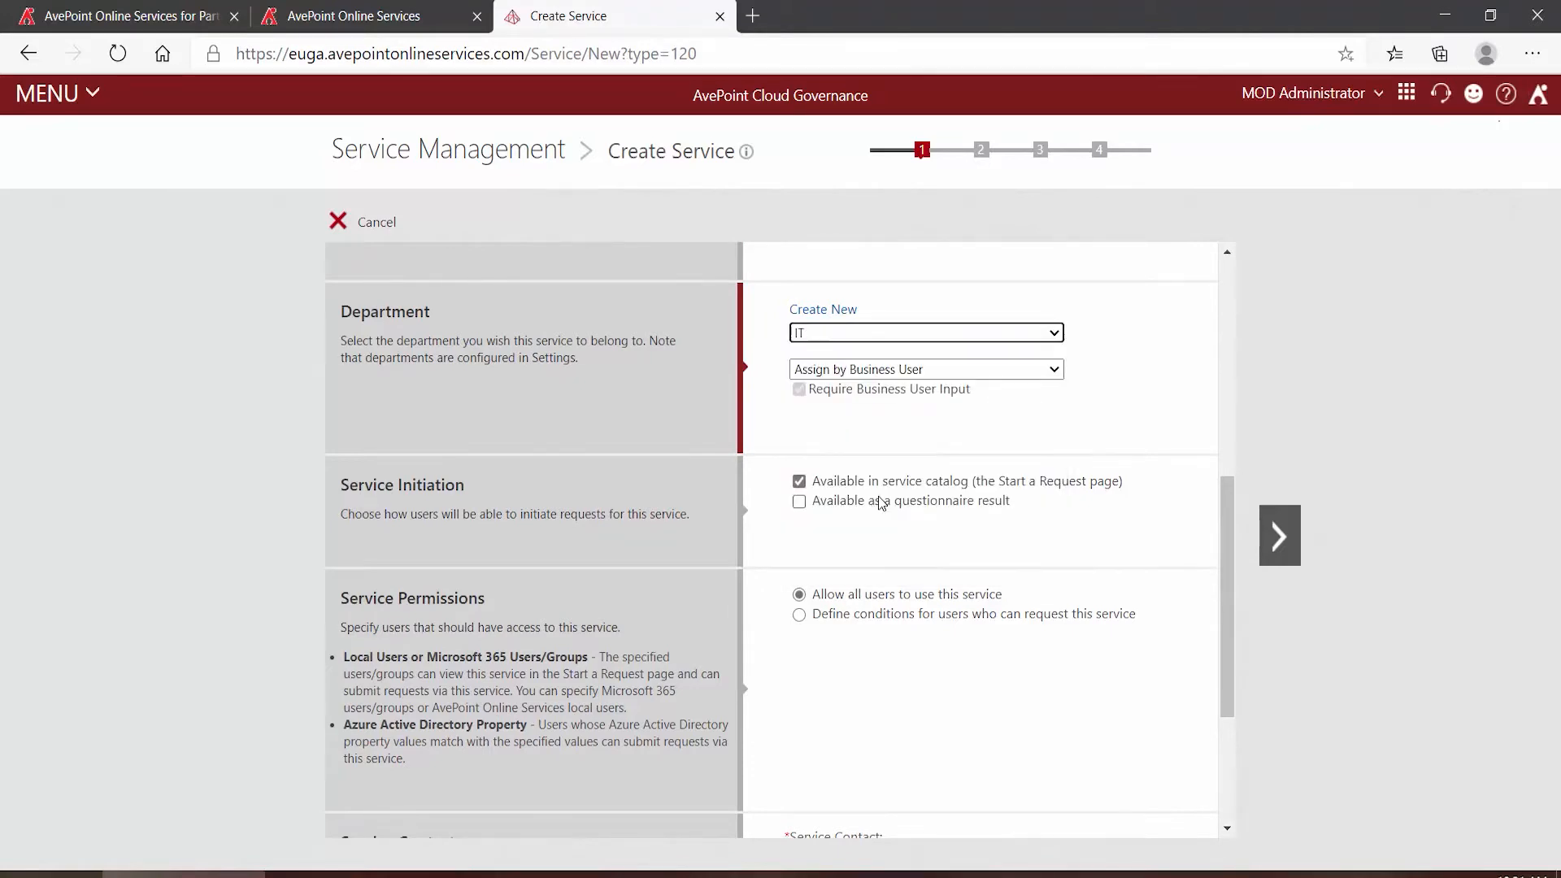
pyautogui.click(887, 376)
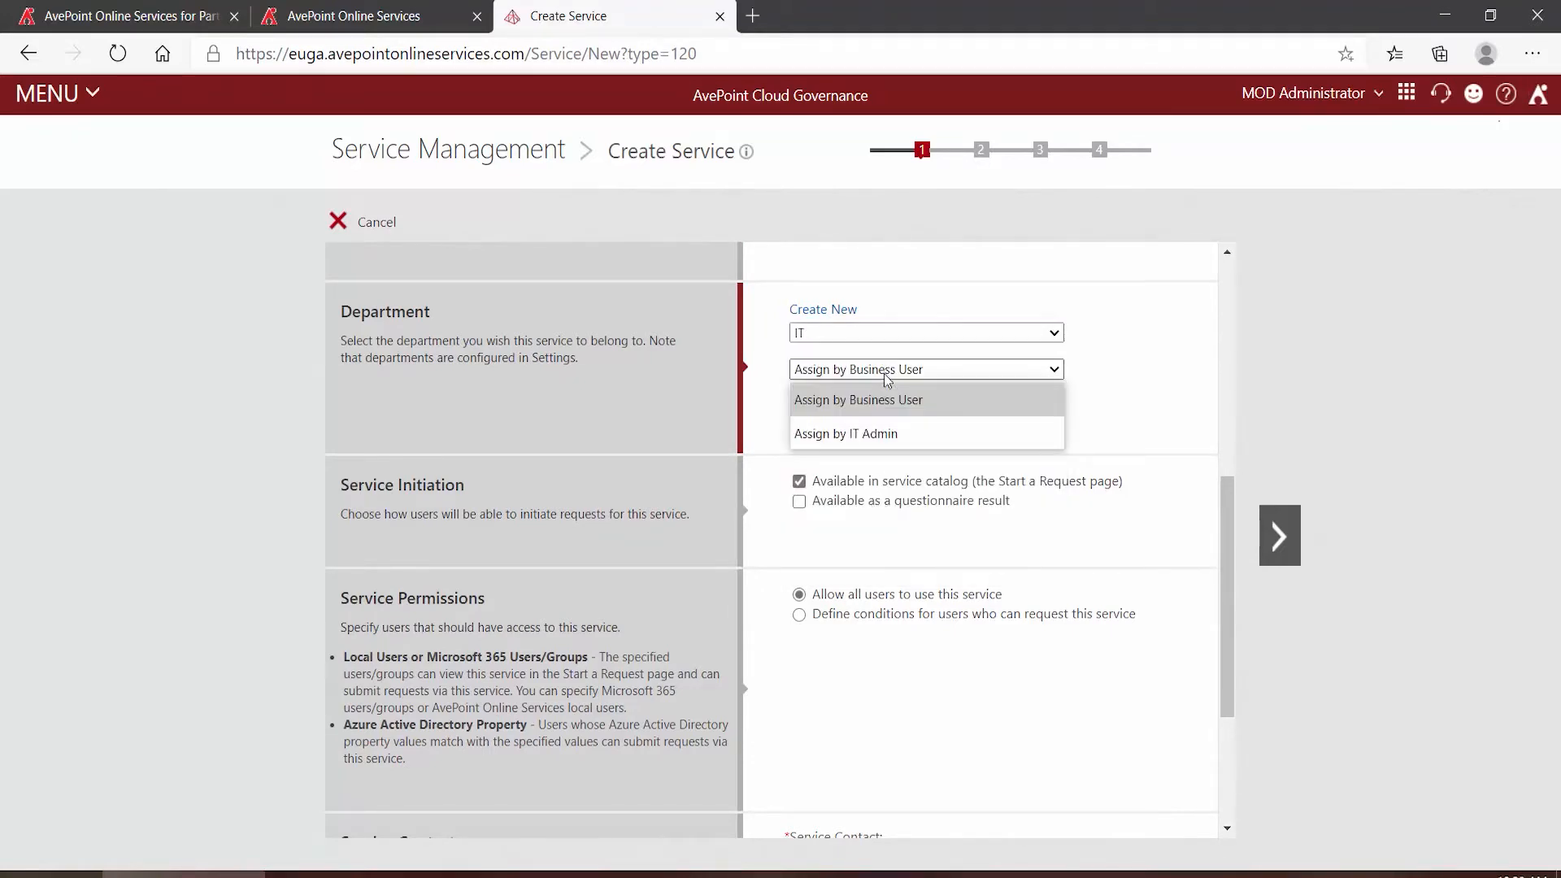
pyautogui.click(872, 435)
pyautogui.click(842, 413)
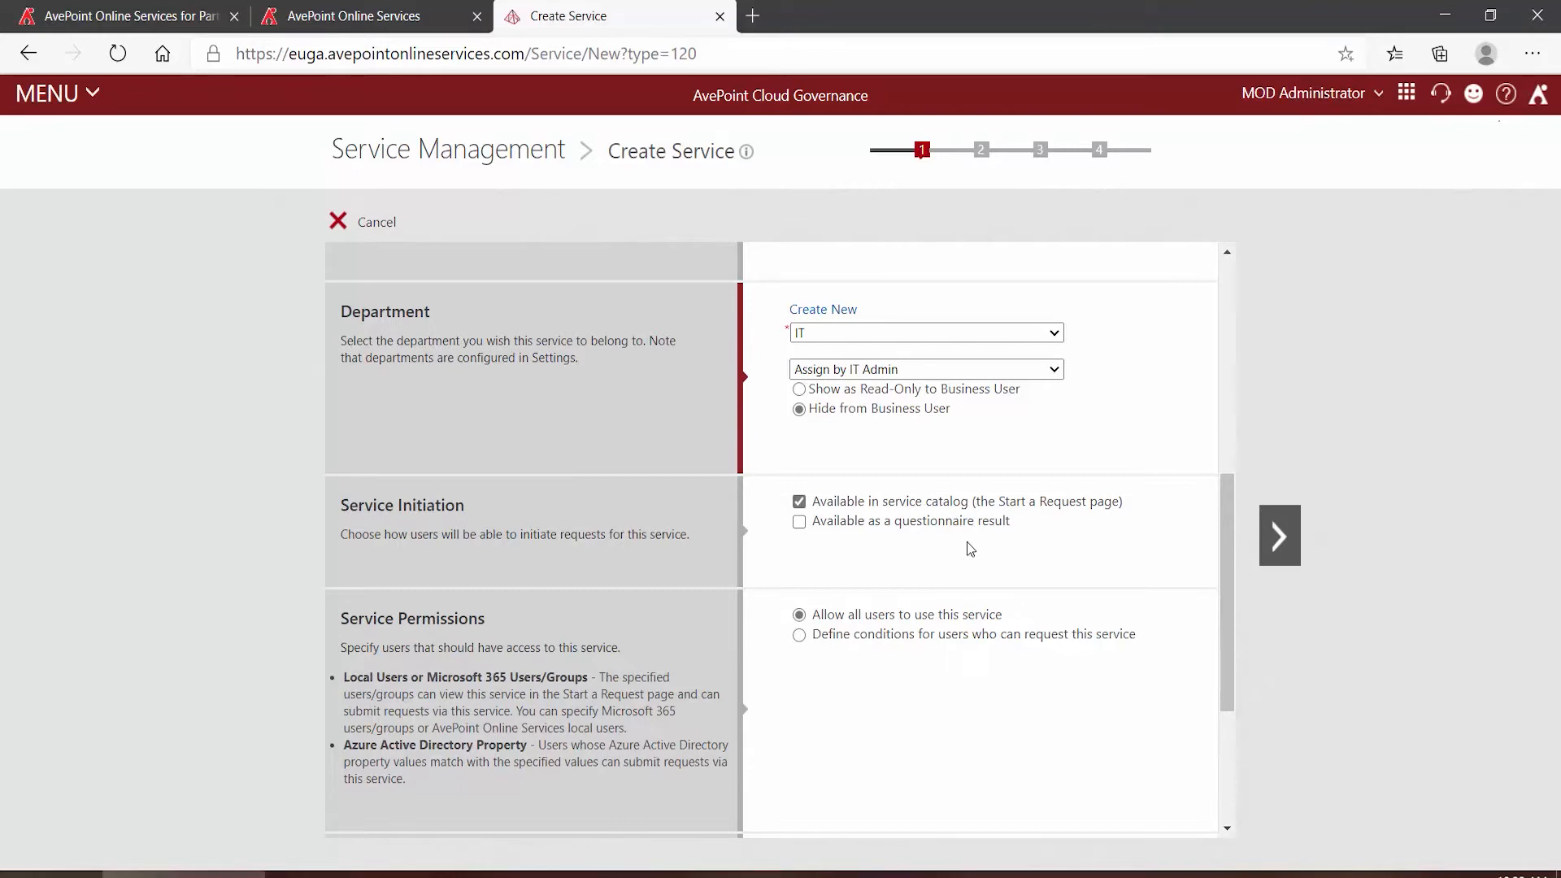
# - Look up the designated user and set them as the service contact
pyautogui.scroll(-3, 967, 541)
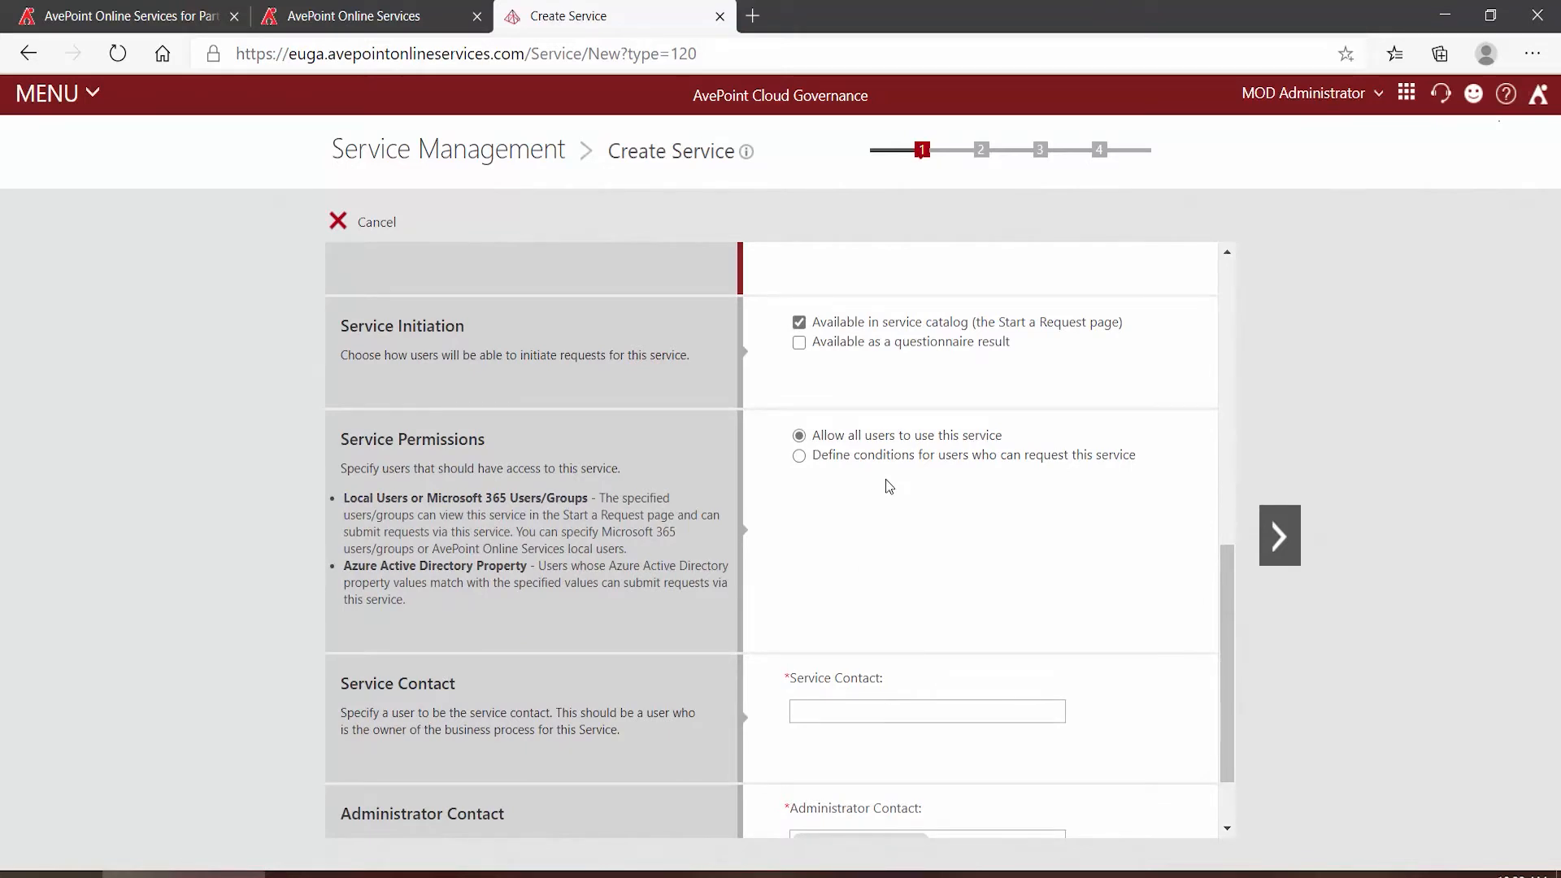
pyautogui.scroll(-2, 885, 479)
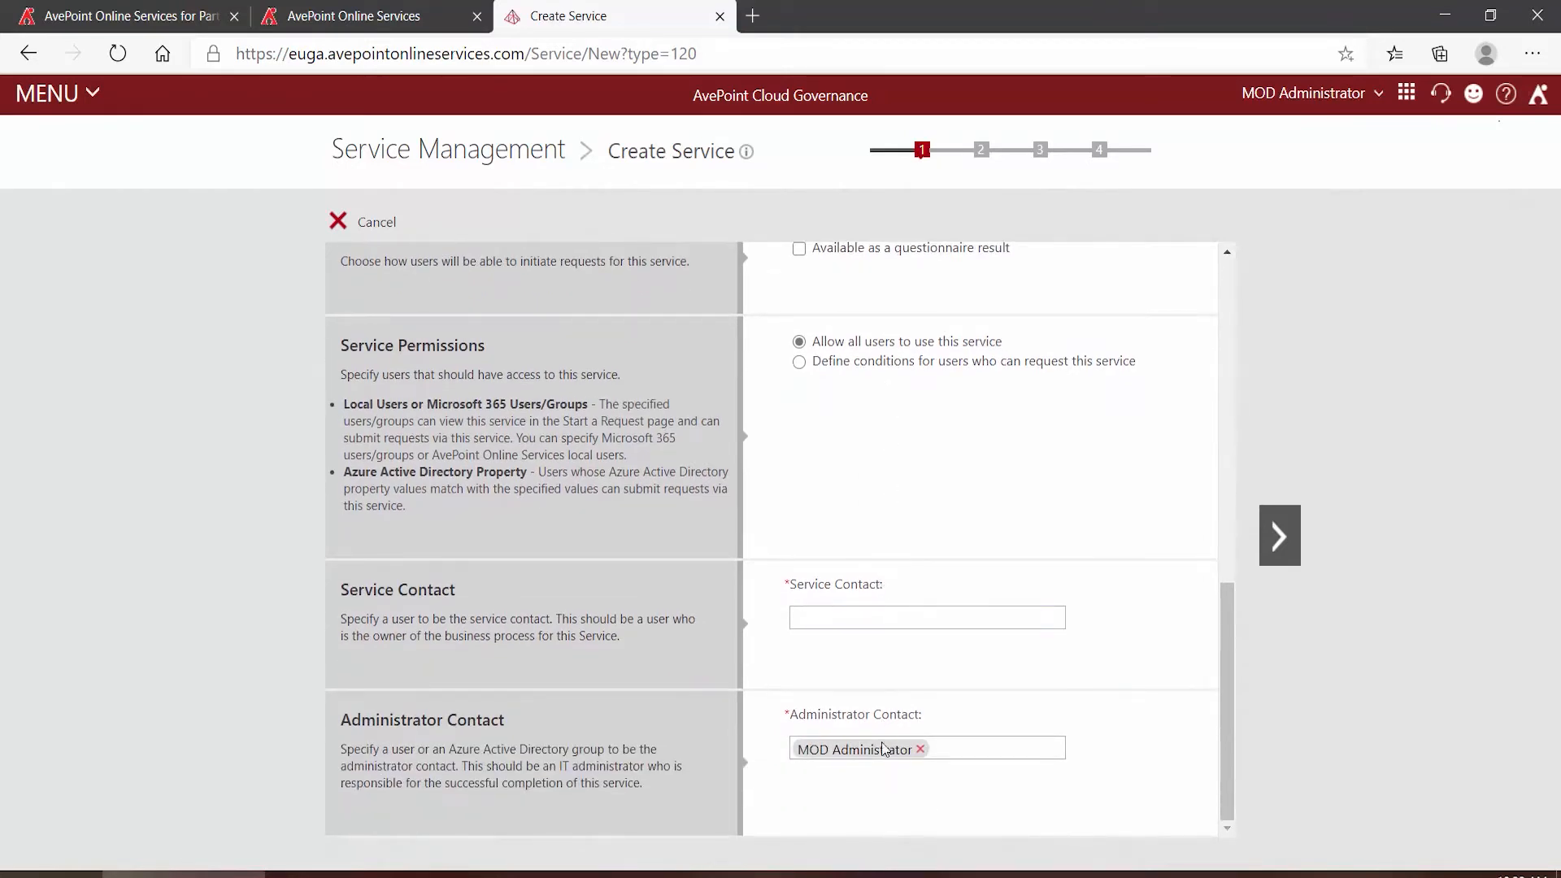
pyautogui.click(887, 617)
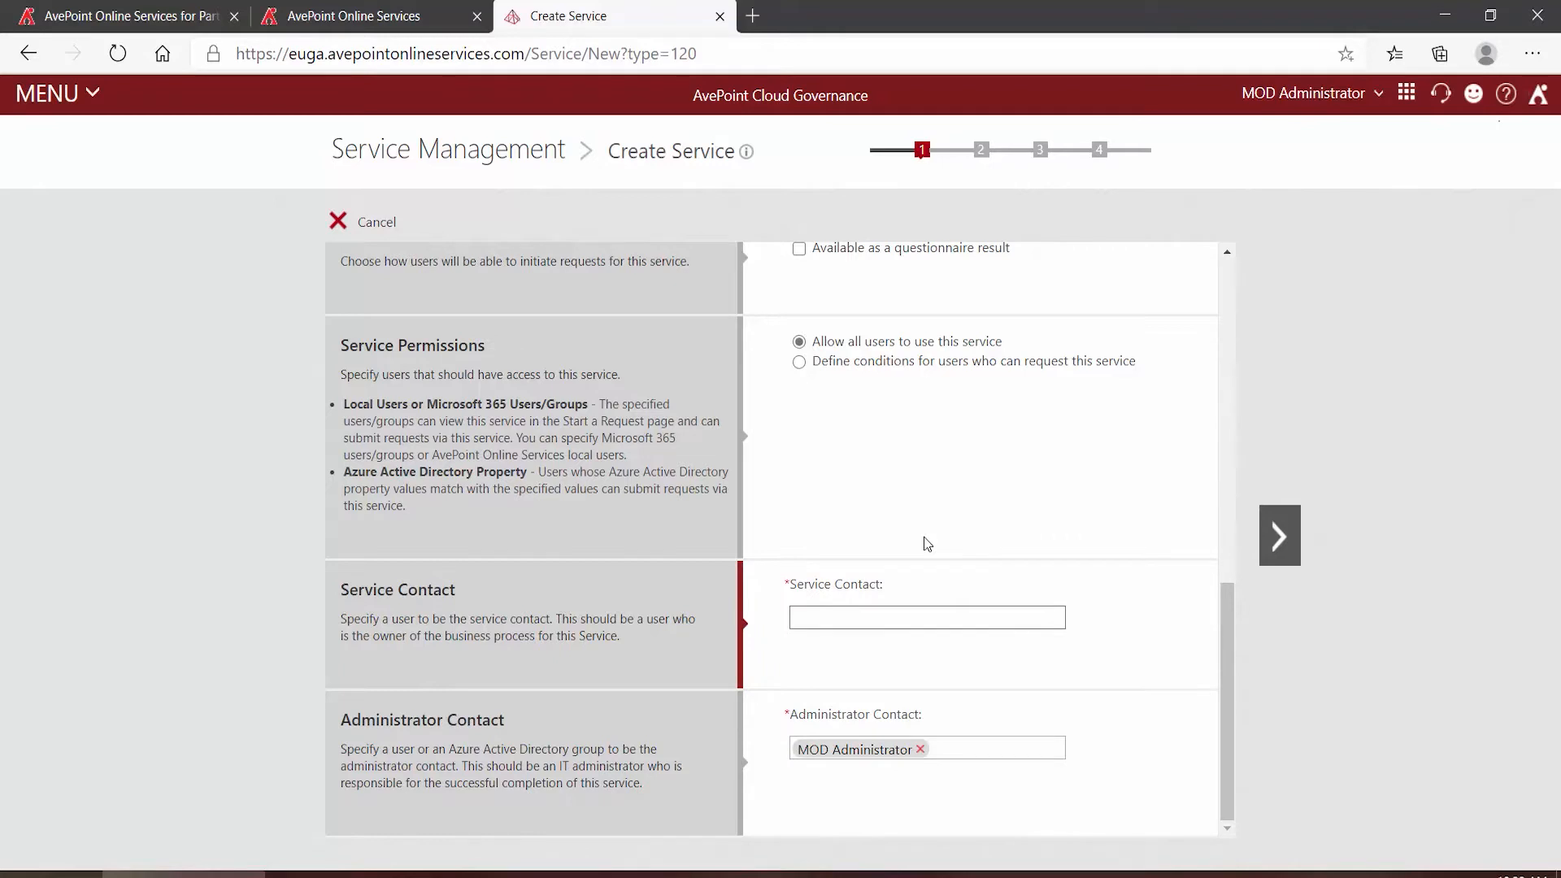
pyautogui.write('adele')
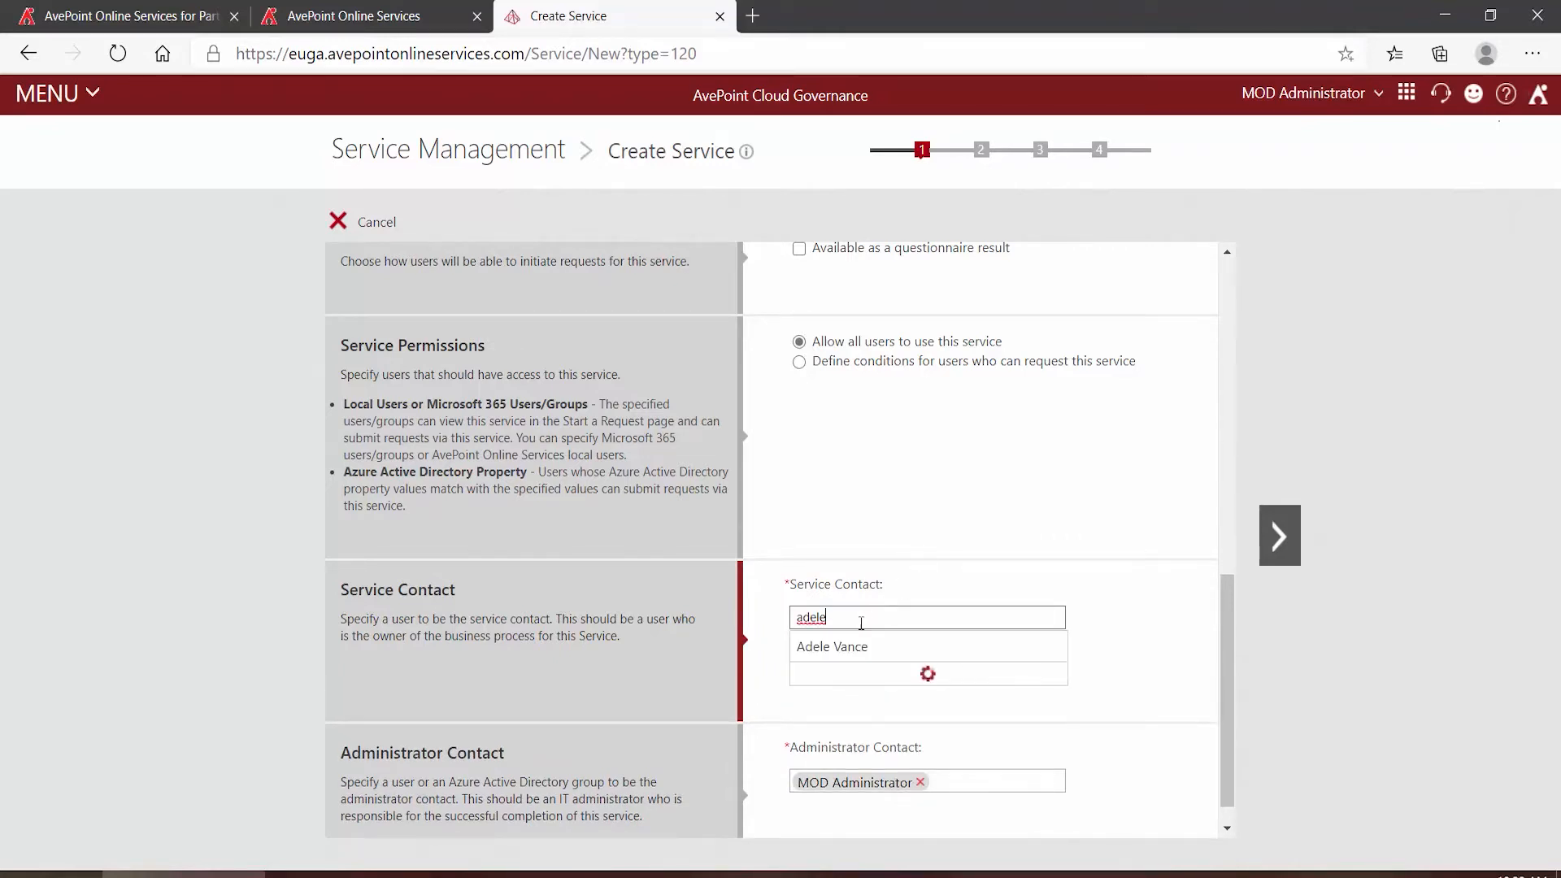
pyautogui.click(840, 653)
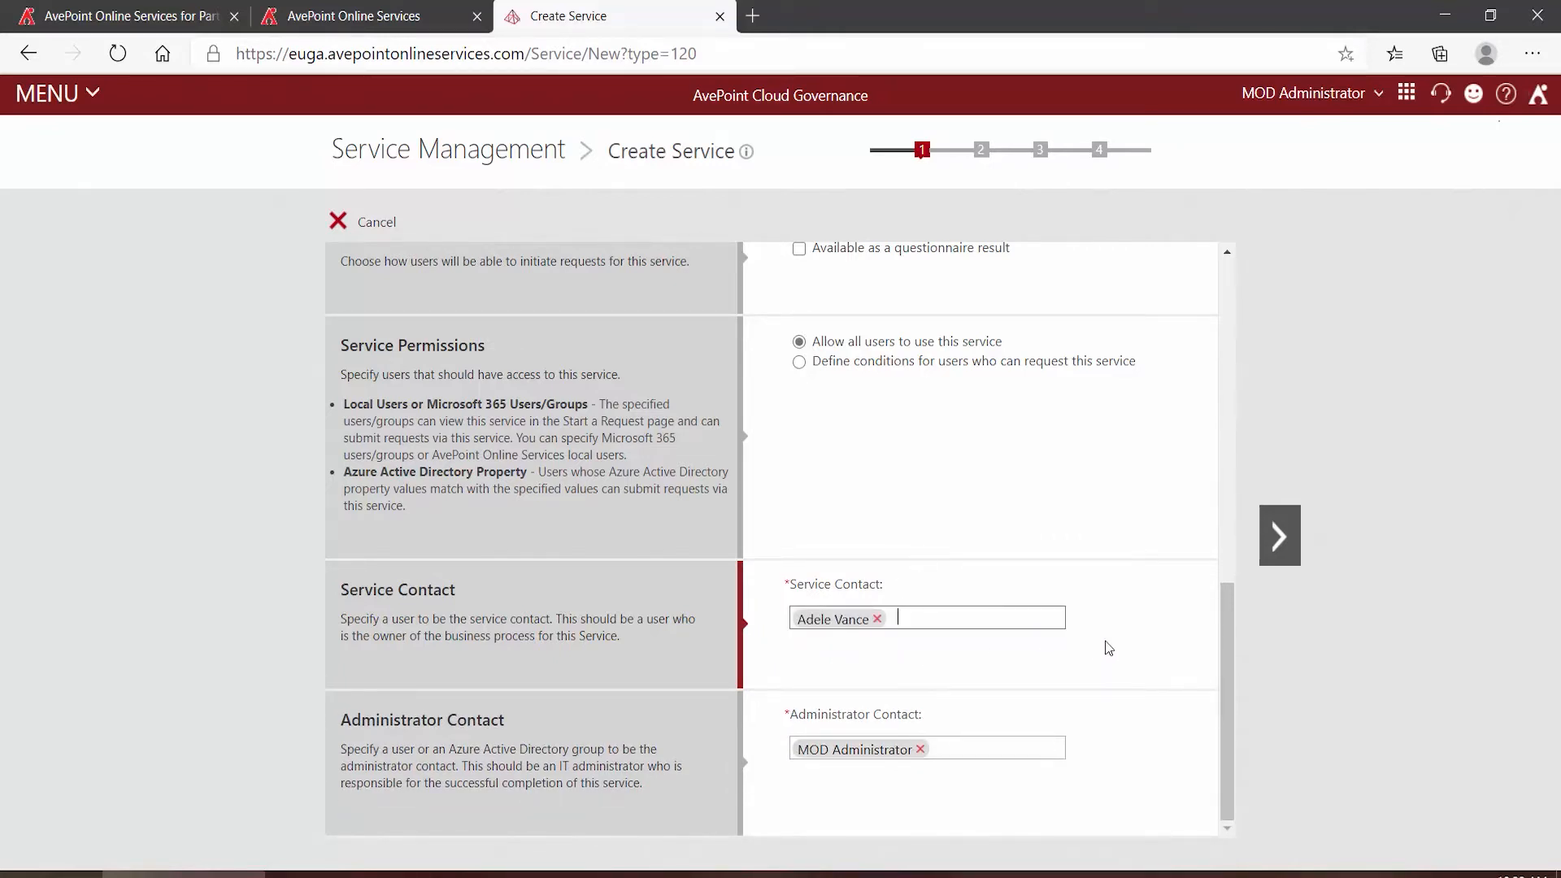
# - Advance to the workspace settings and choose Yammer Community as the workspace type with the Contoso tenant
pyautogui.click(1293, 540)
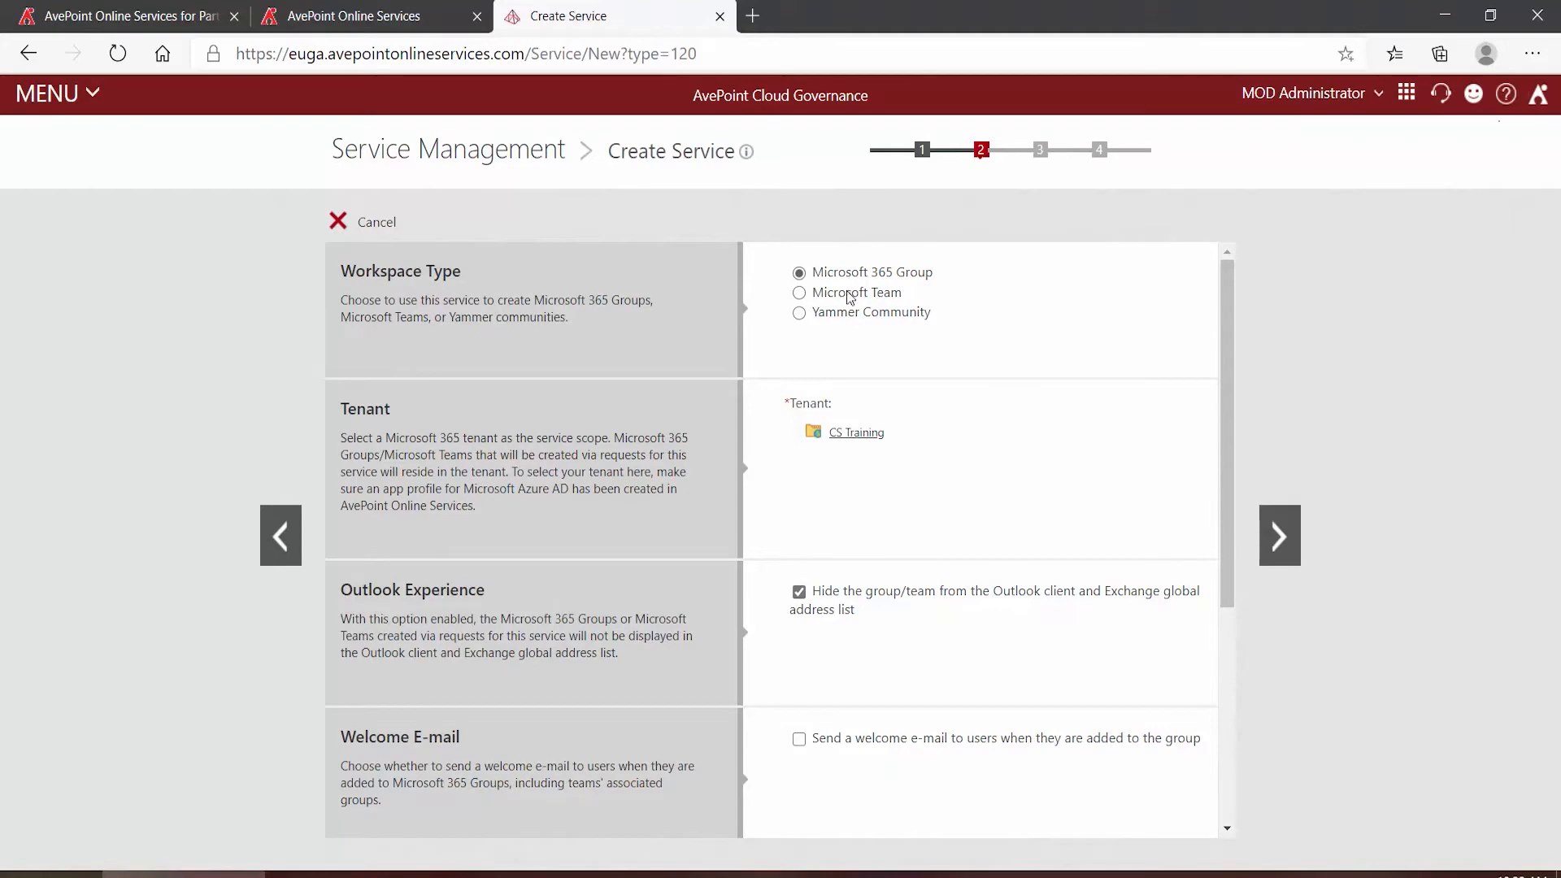
pyautogui.click(799, 314)
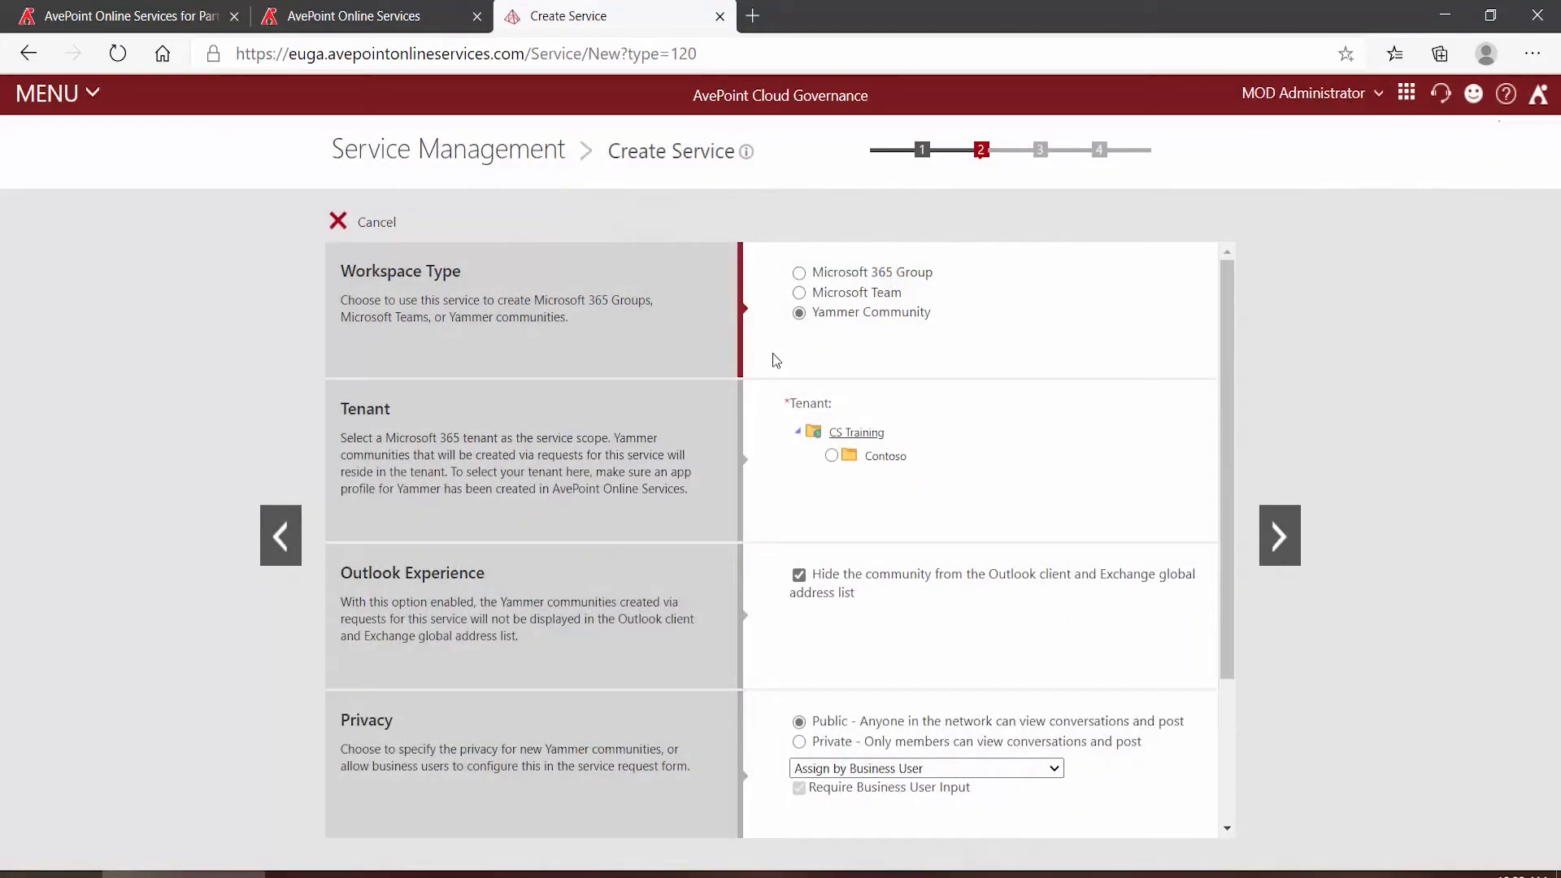
pyautogui.click(831, 456)
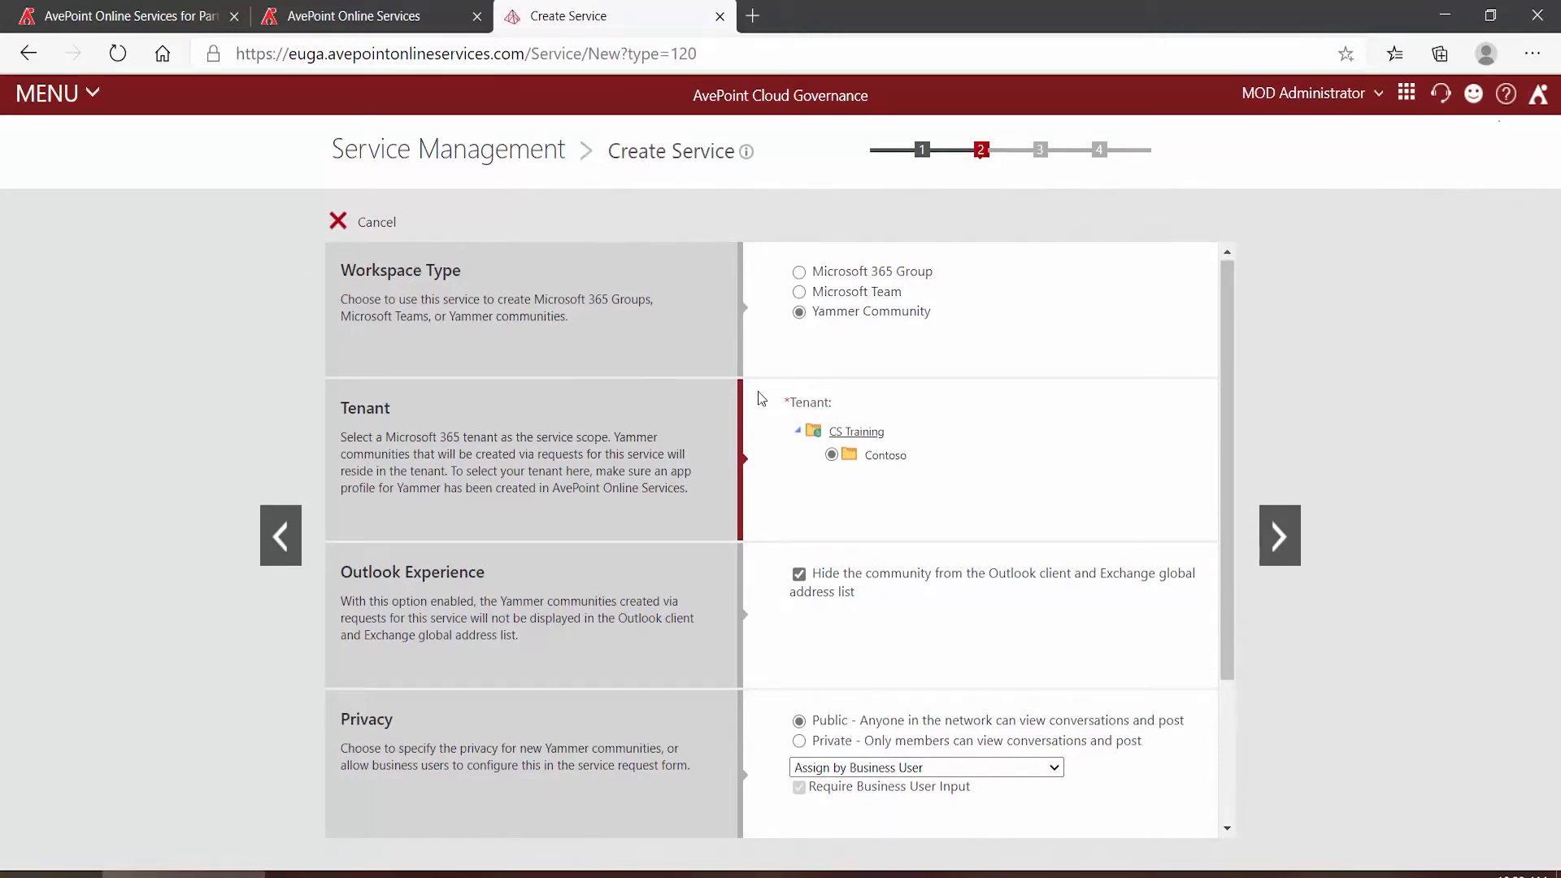
# - Set the default privacy to Private, keep it assigned by the business user, and advance to the community contact settings
pyautogui.scroll(-2, 757, 396)
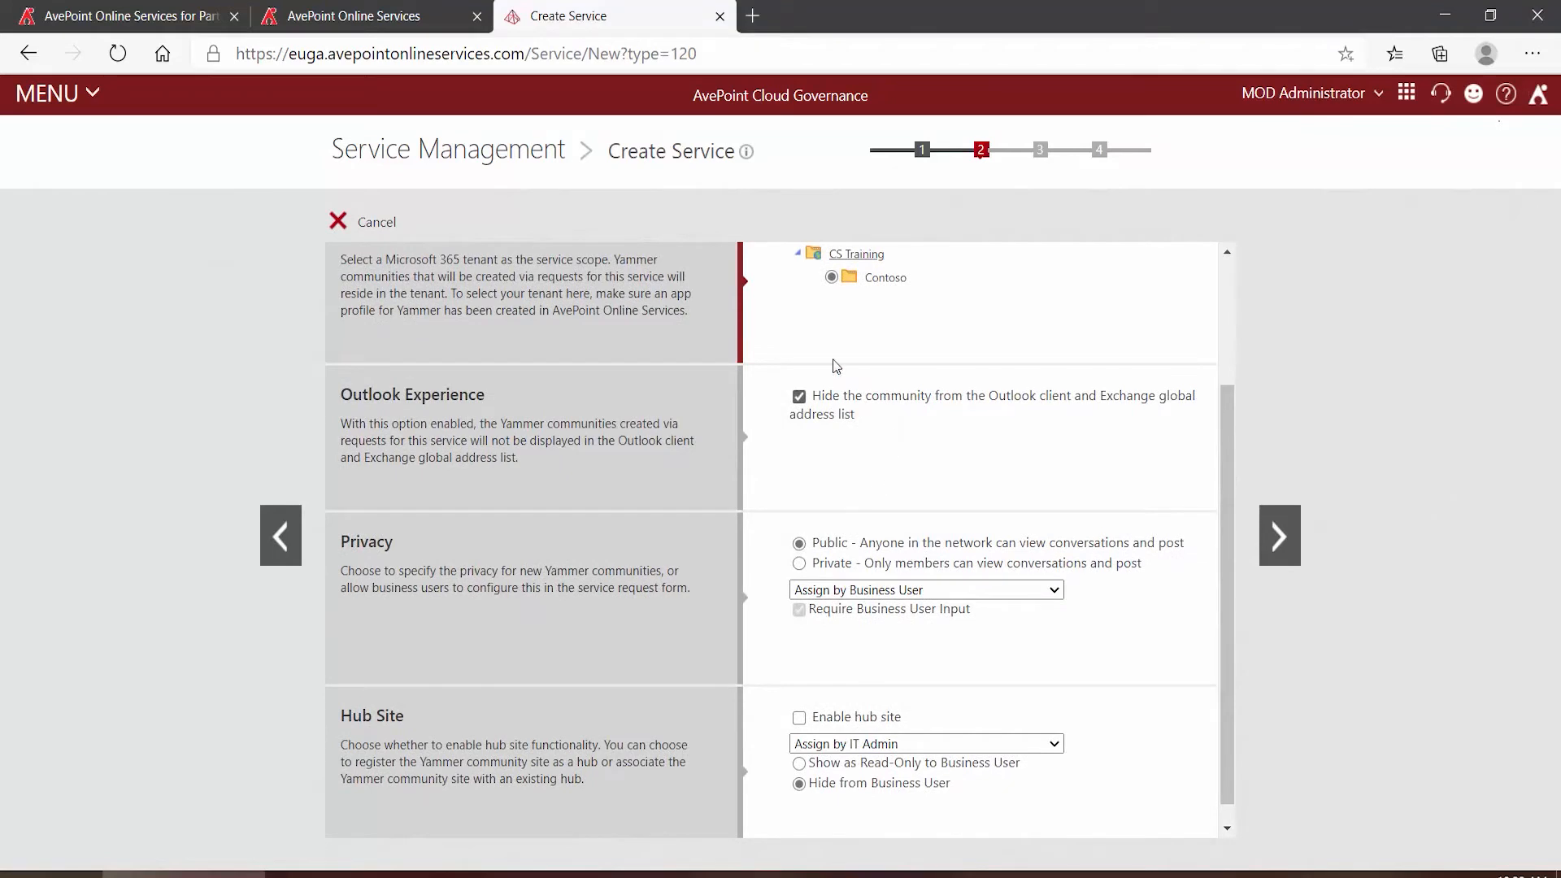
pyautogui.click(800, 564)
pyautogui.click(871, 591)
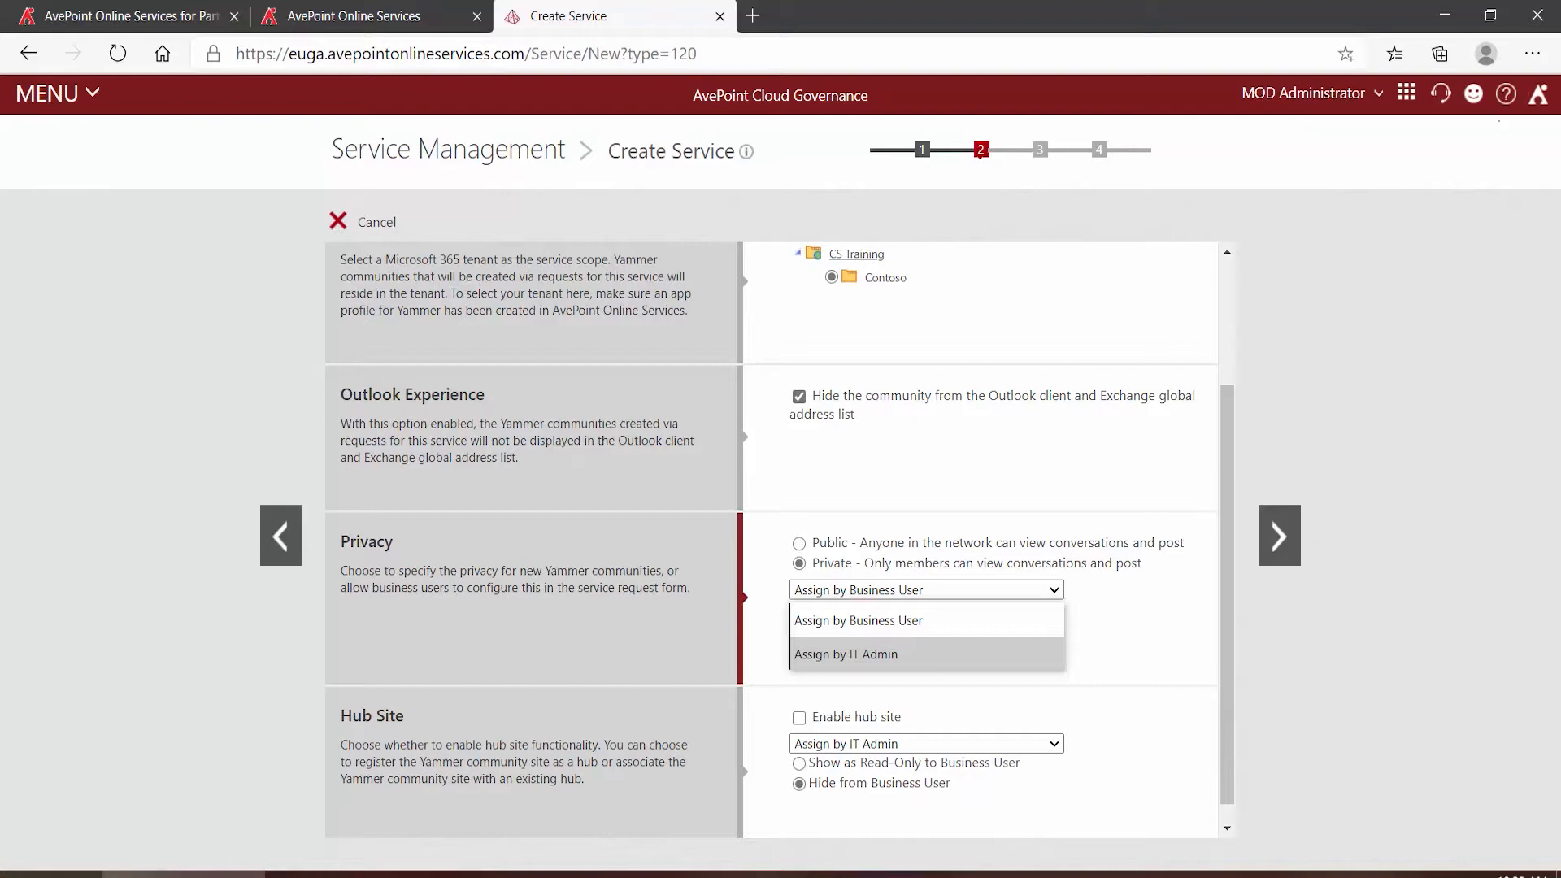
pyautogui.click(716, 600)
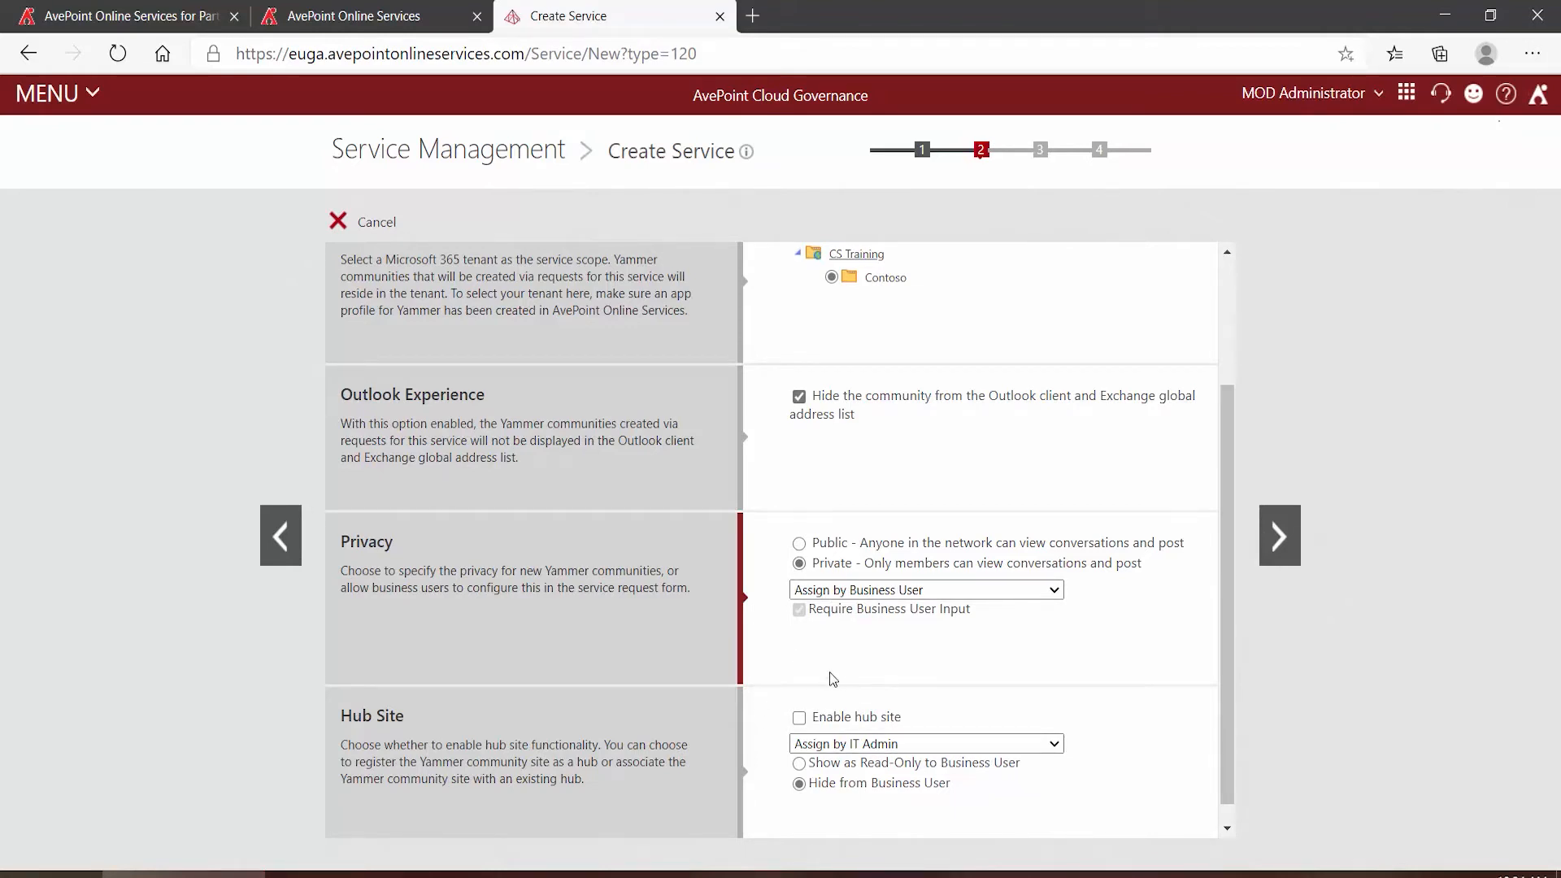
pyautogui.click(1276, 535)
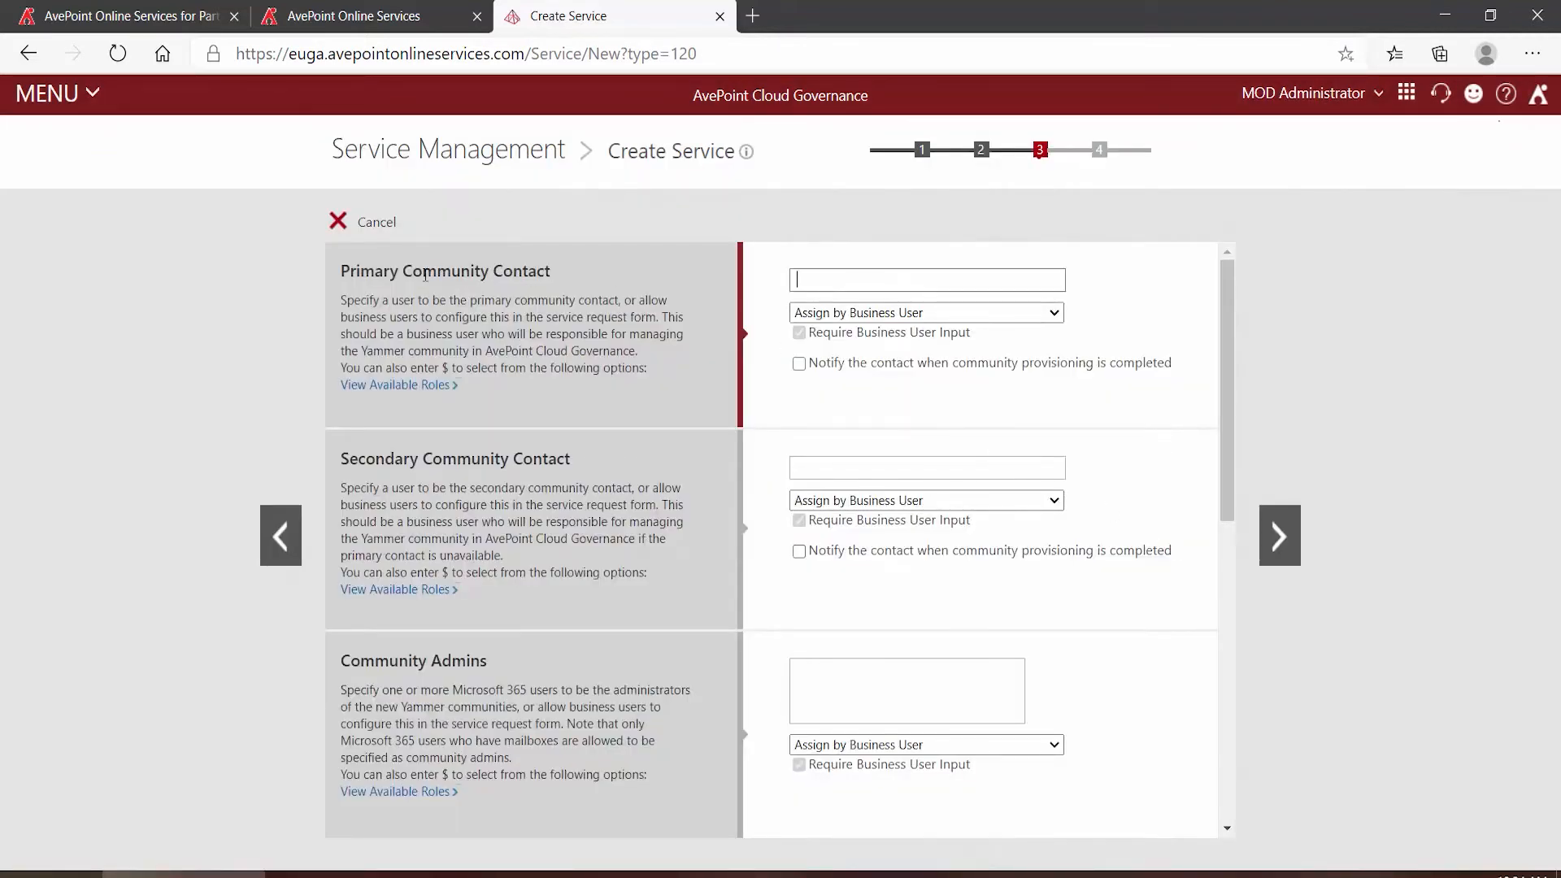
# - Set the primary community contact to the $Requester role
pyautogui.click(837, 276)
pyautogui.write('$')
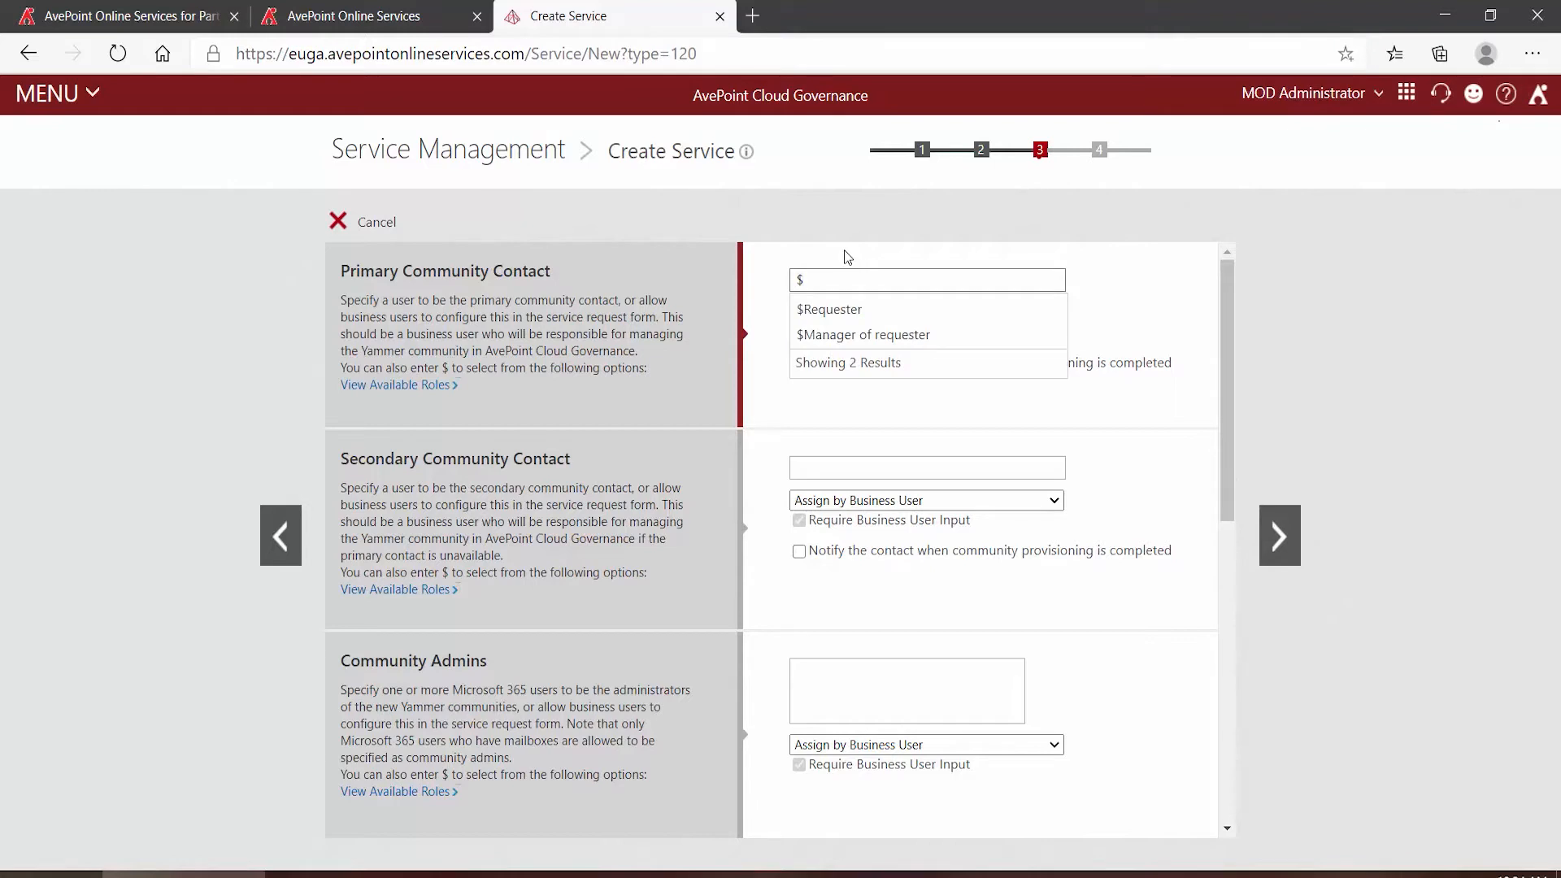
pyautogui.click(844, 312)
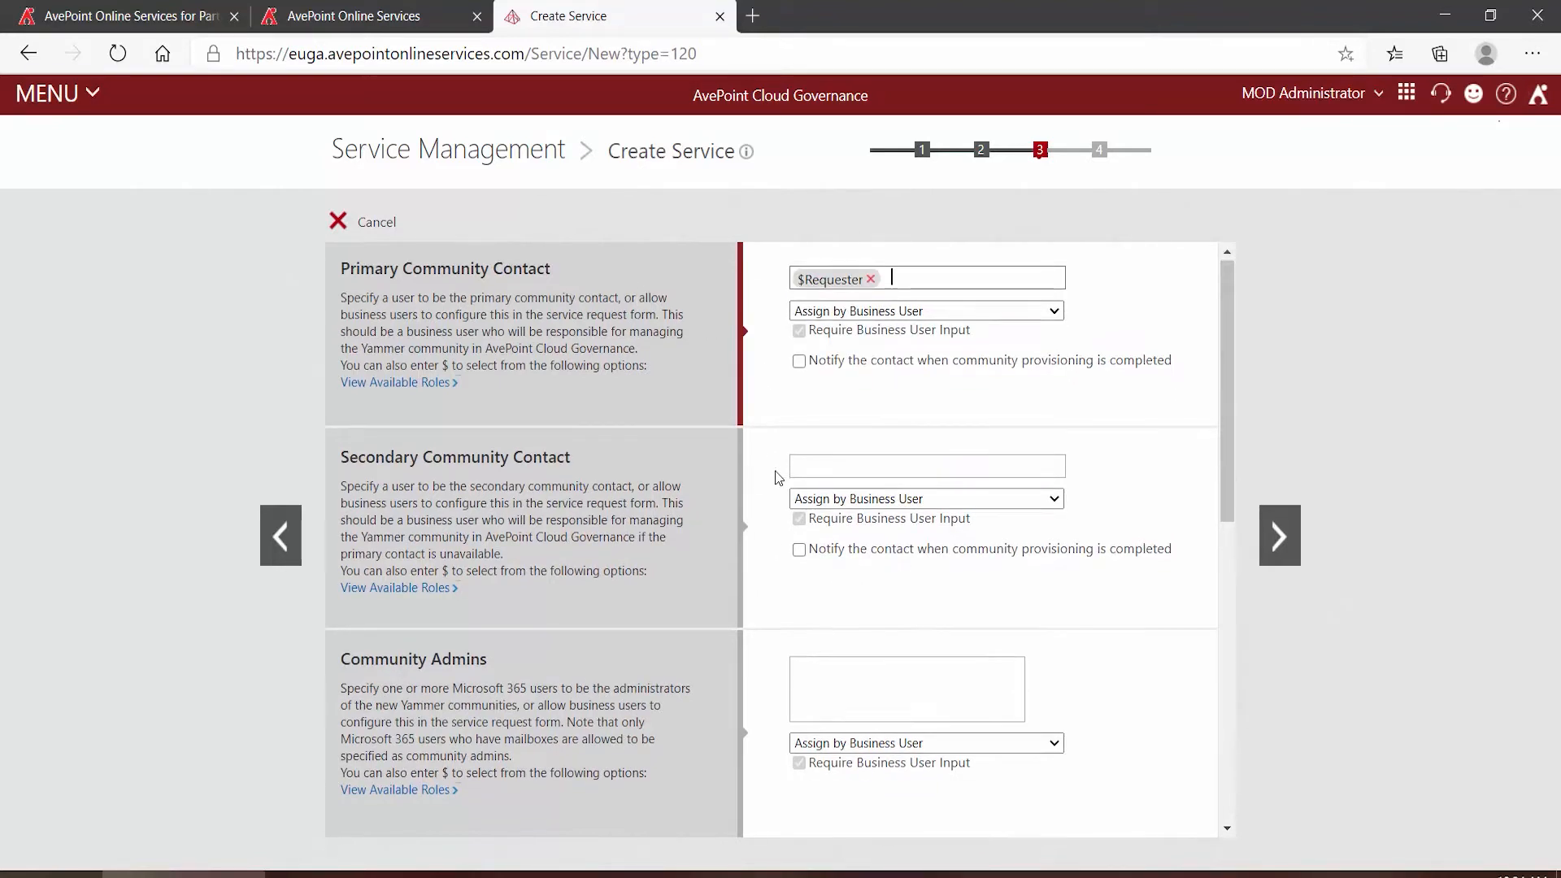
# - Add the $Requester role as the community admin
pyautogui.scroll(-2, 779, 478)
pyautogui.scroll(-1, 778, 479)
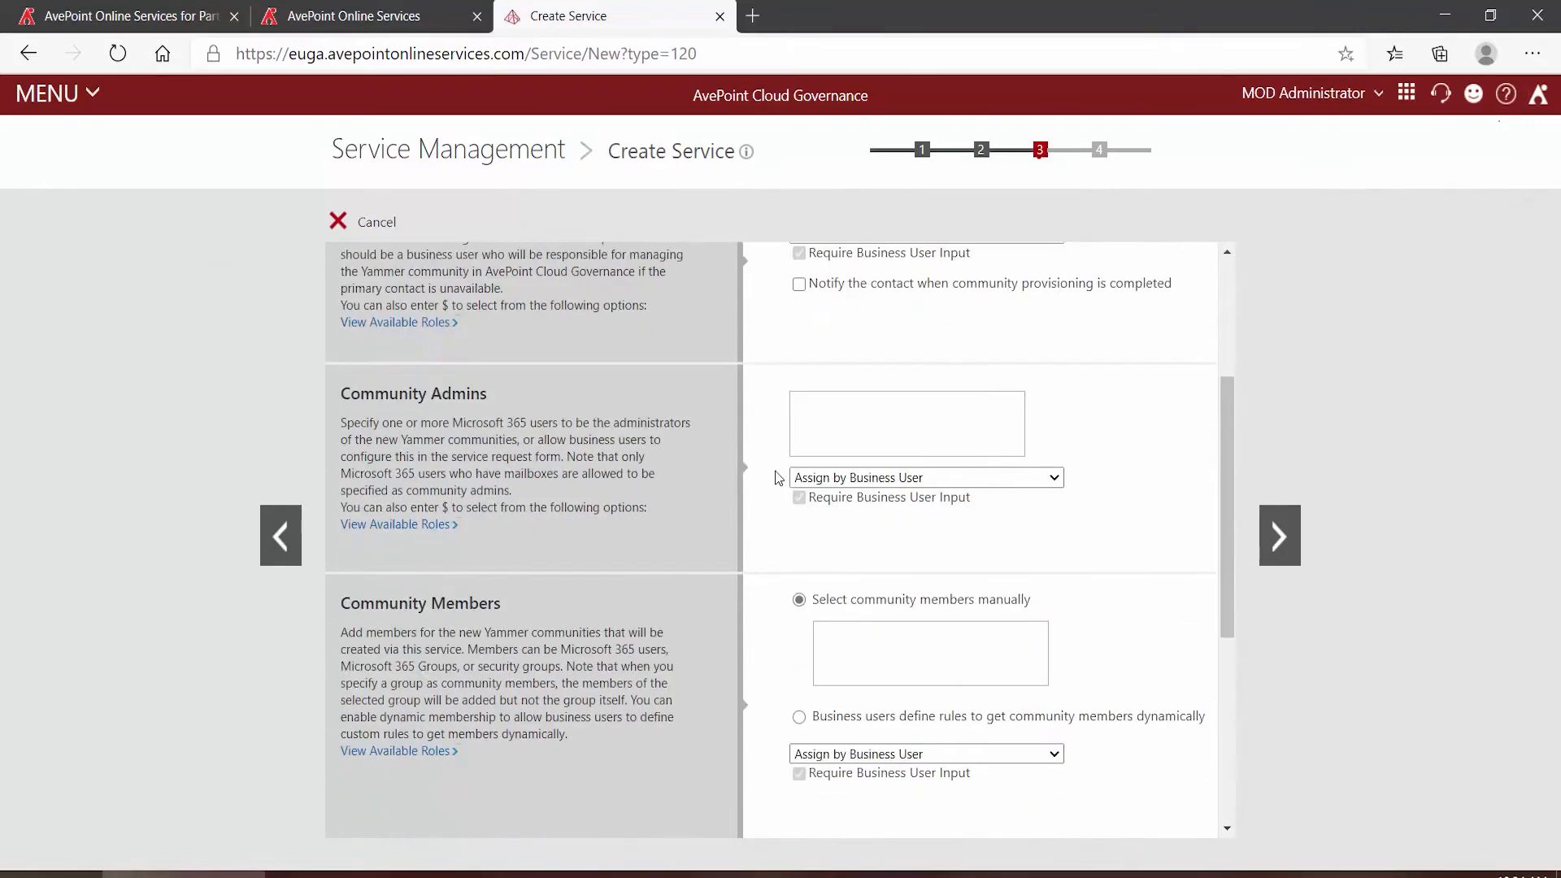
pyautogui.scroll(-1, 778, 478)
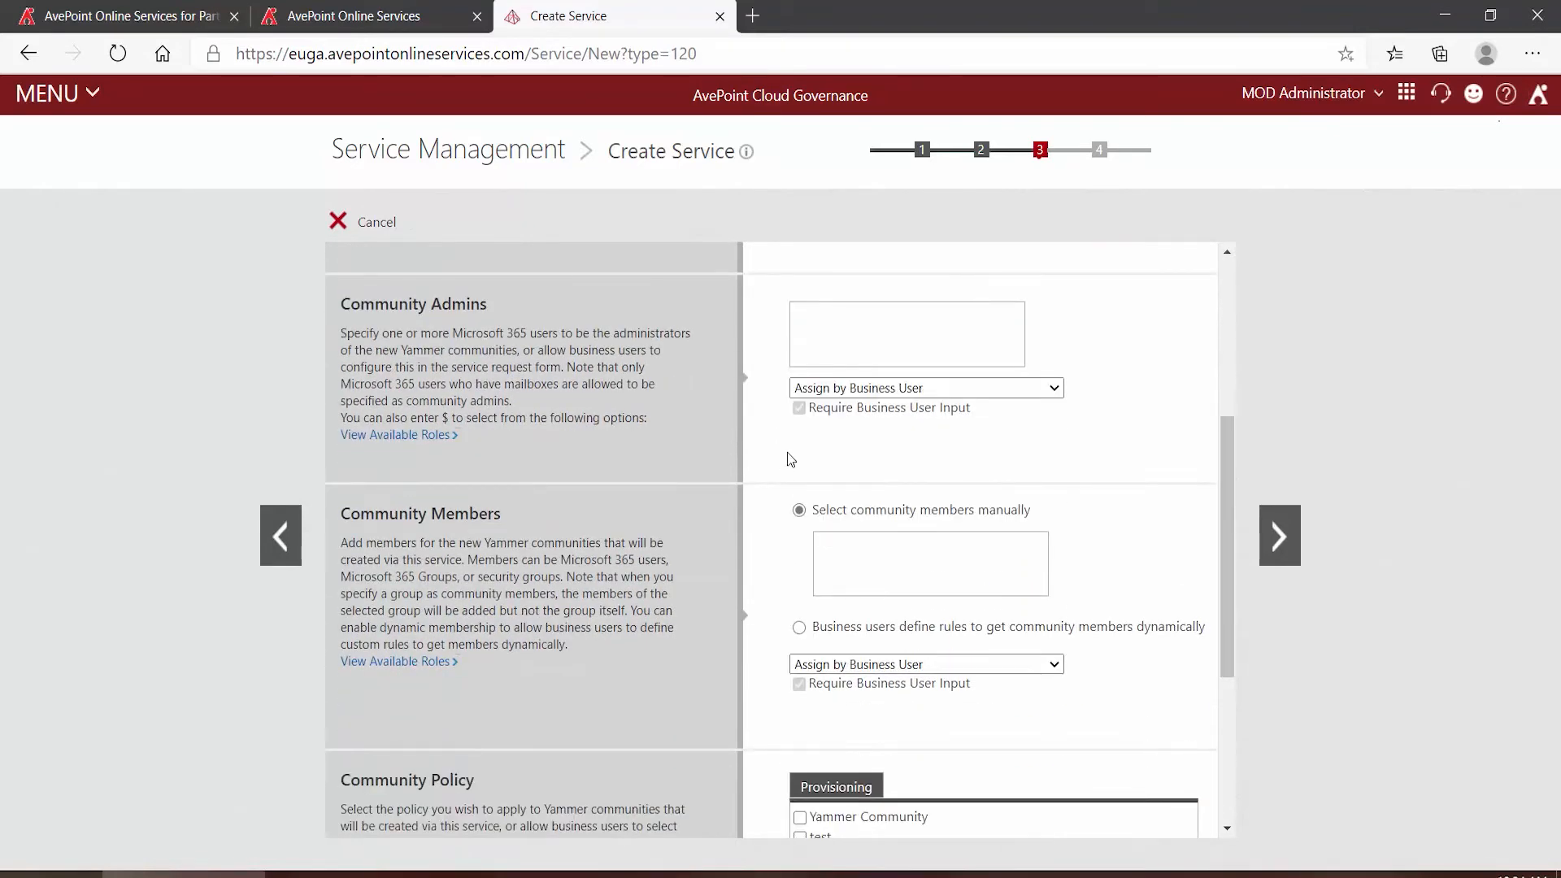
pyautogui.click(839, 335)
pyautogui.write('$')
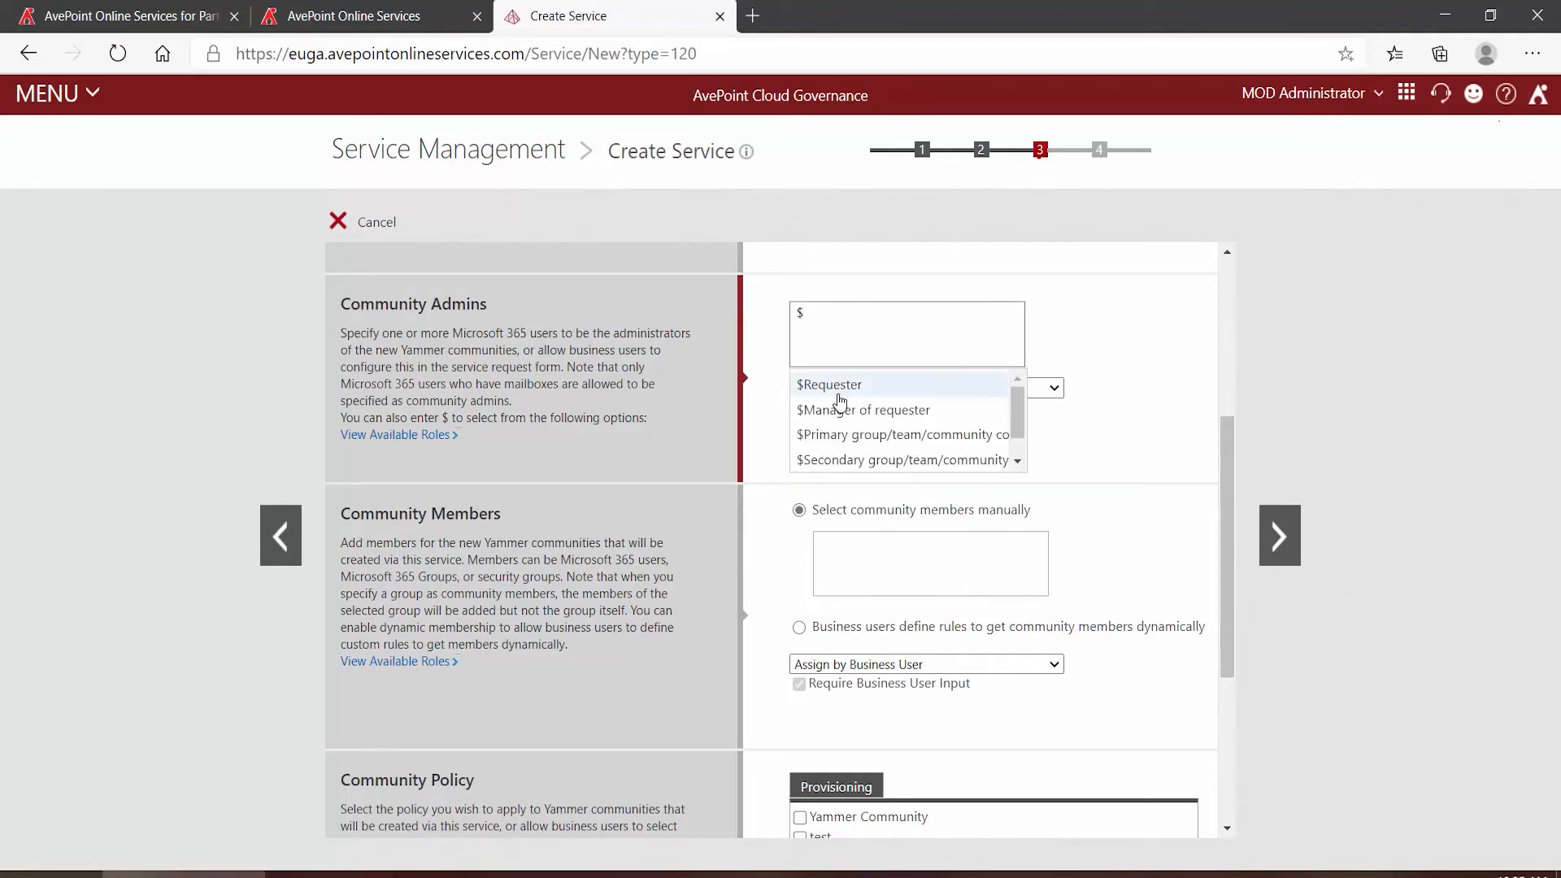
pyautogui.click(840, 393)
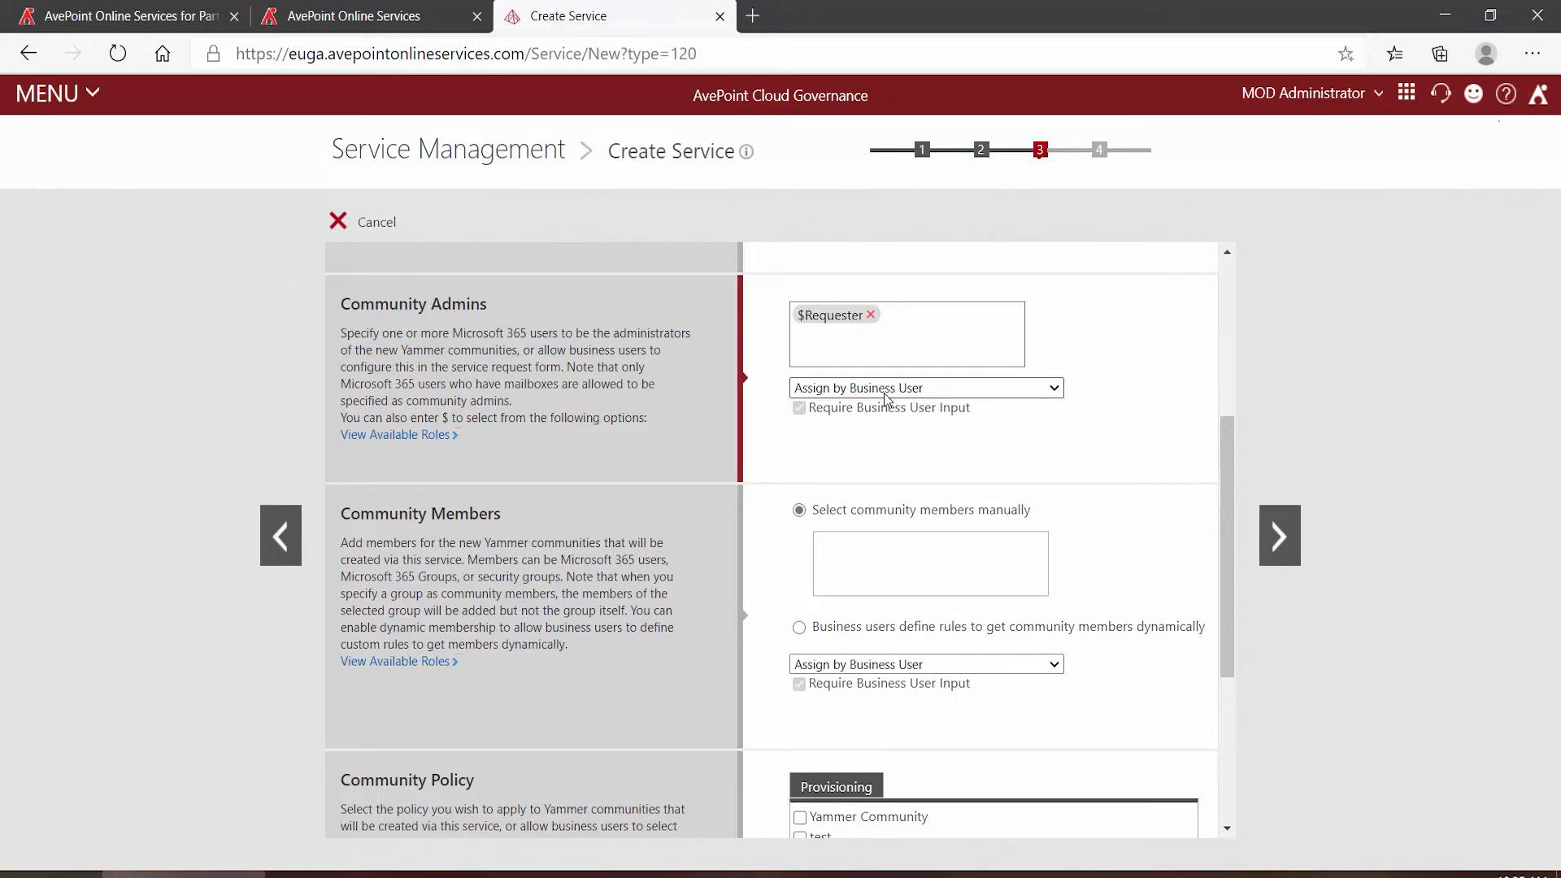
# - Review the community contact, admin and member assignment settings down to the Community Policy section
pyautogui.scroll(5, 886, 395)
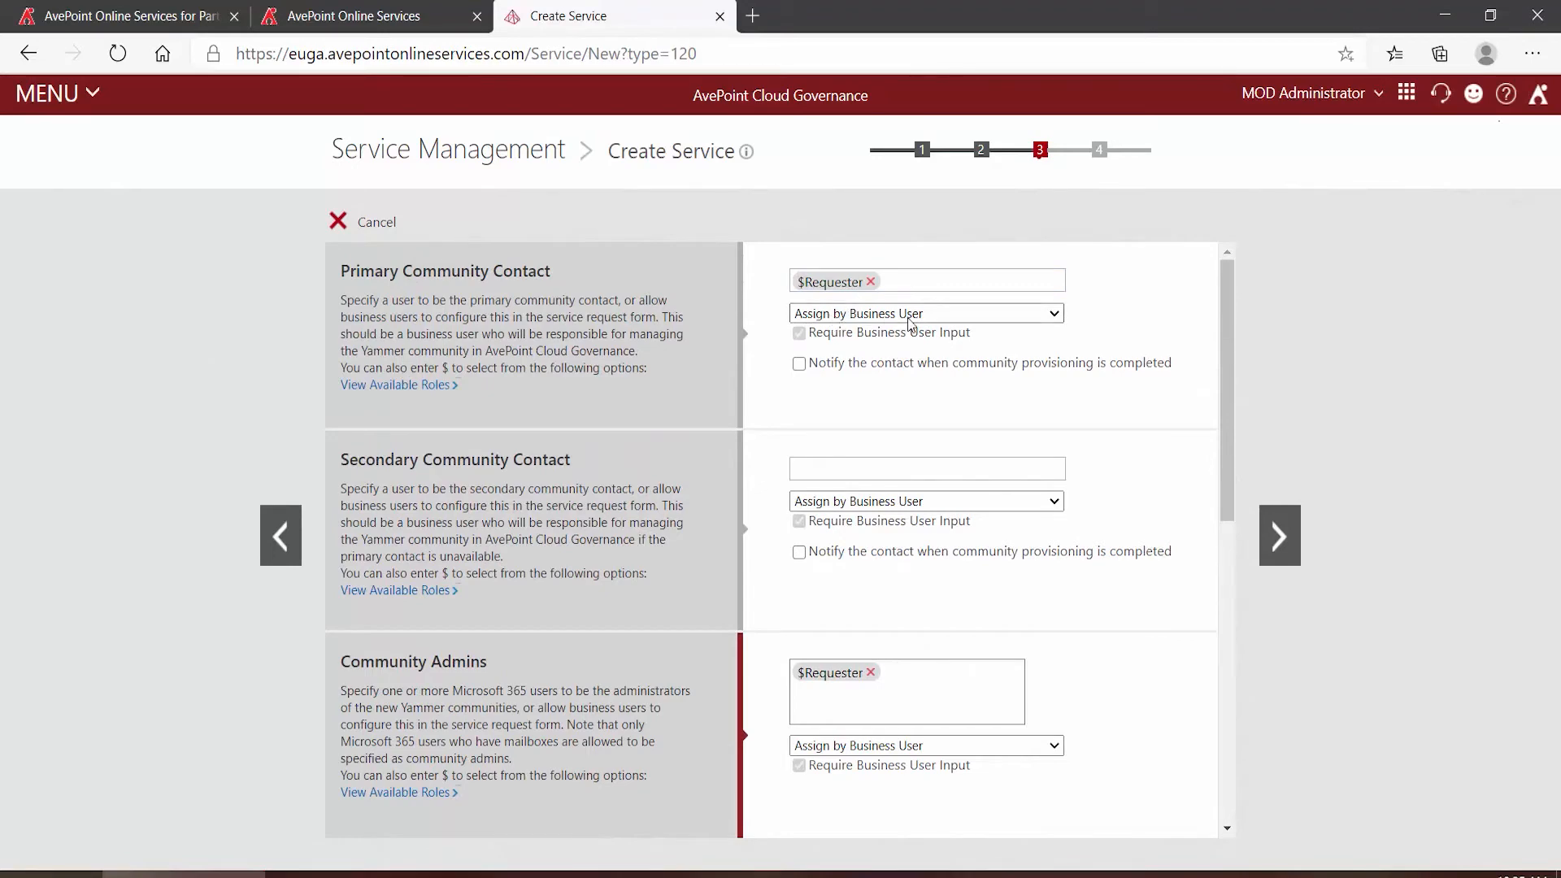
pyautogui.scroll(-3, 805, 375)
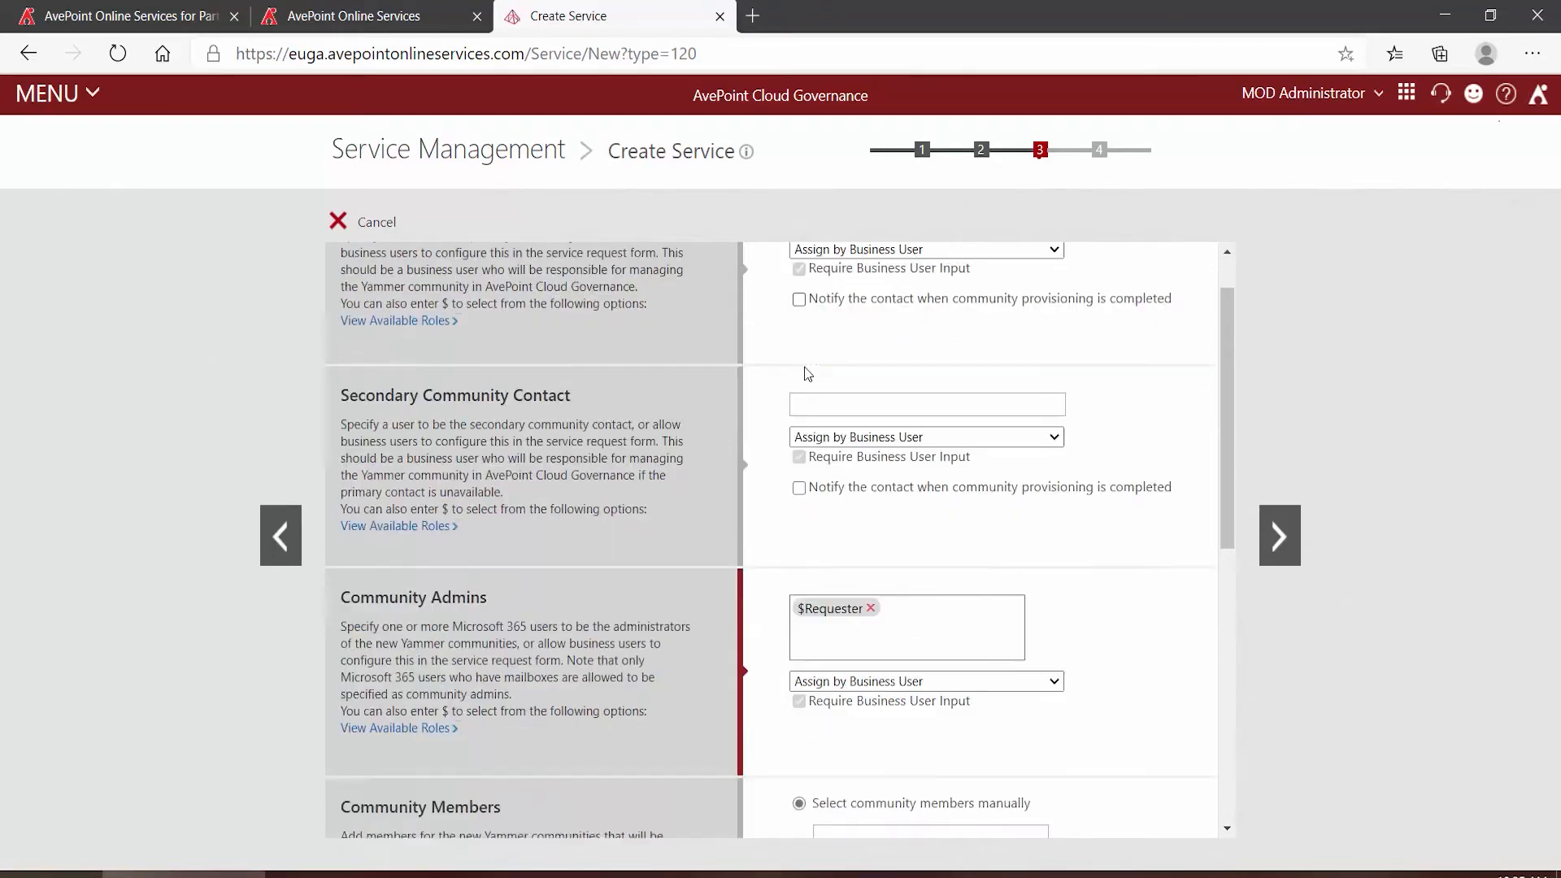
pyautogui.scroll(-1, 805, 375)
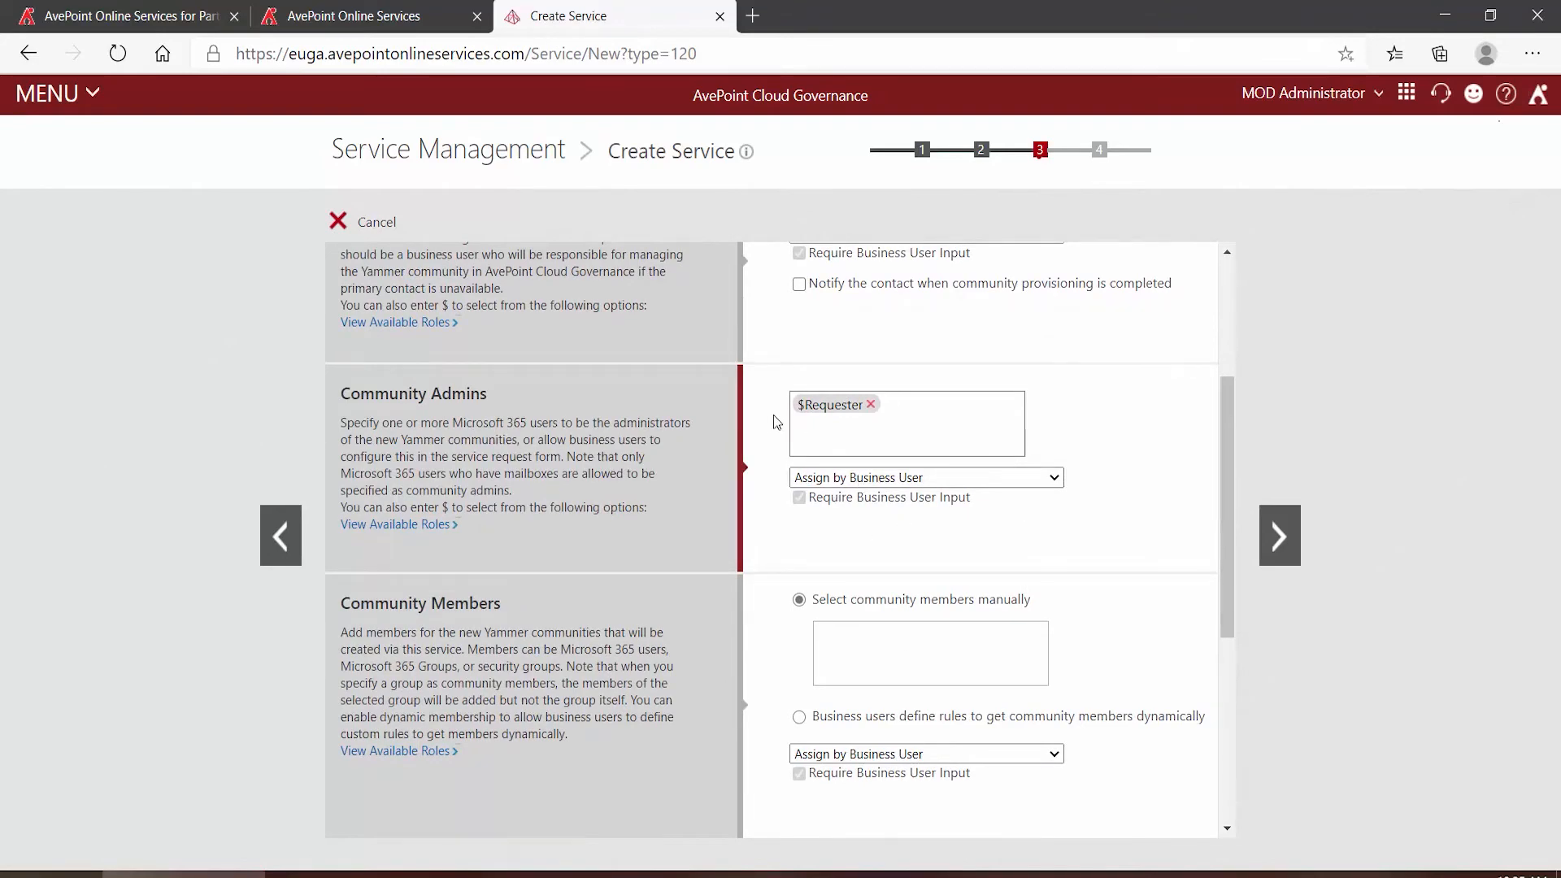
pyautogui.scroll(-1, 776, 421)
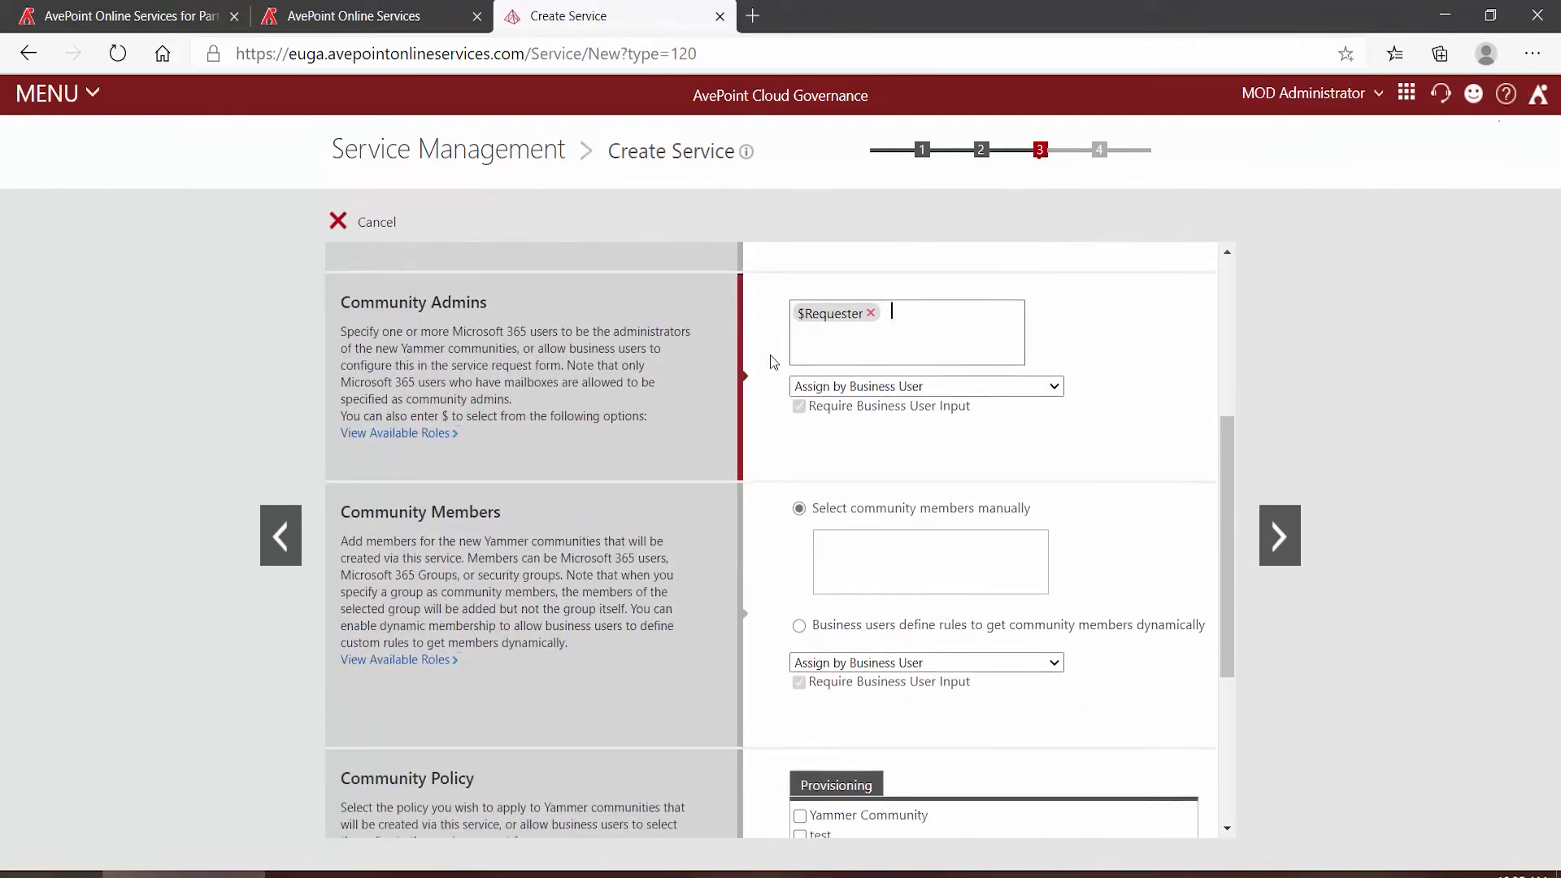
pyautogui.scroll(-2, 770, 356)
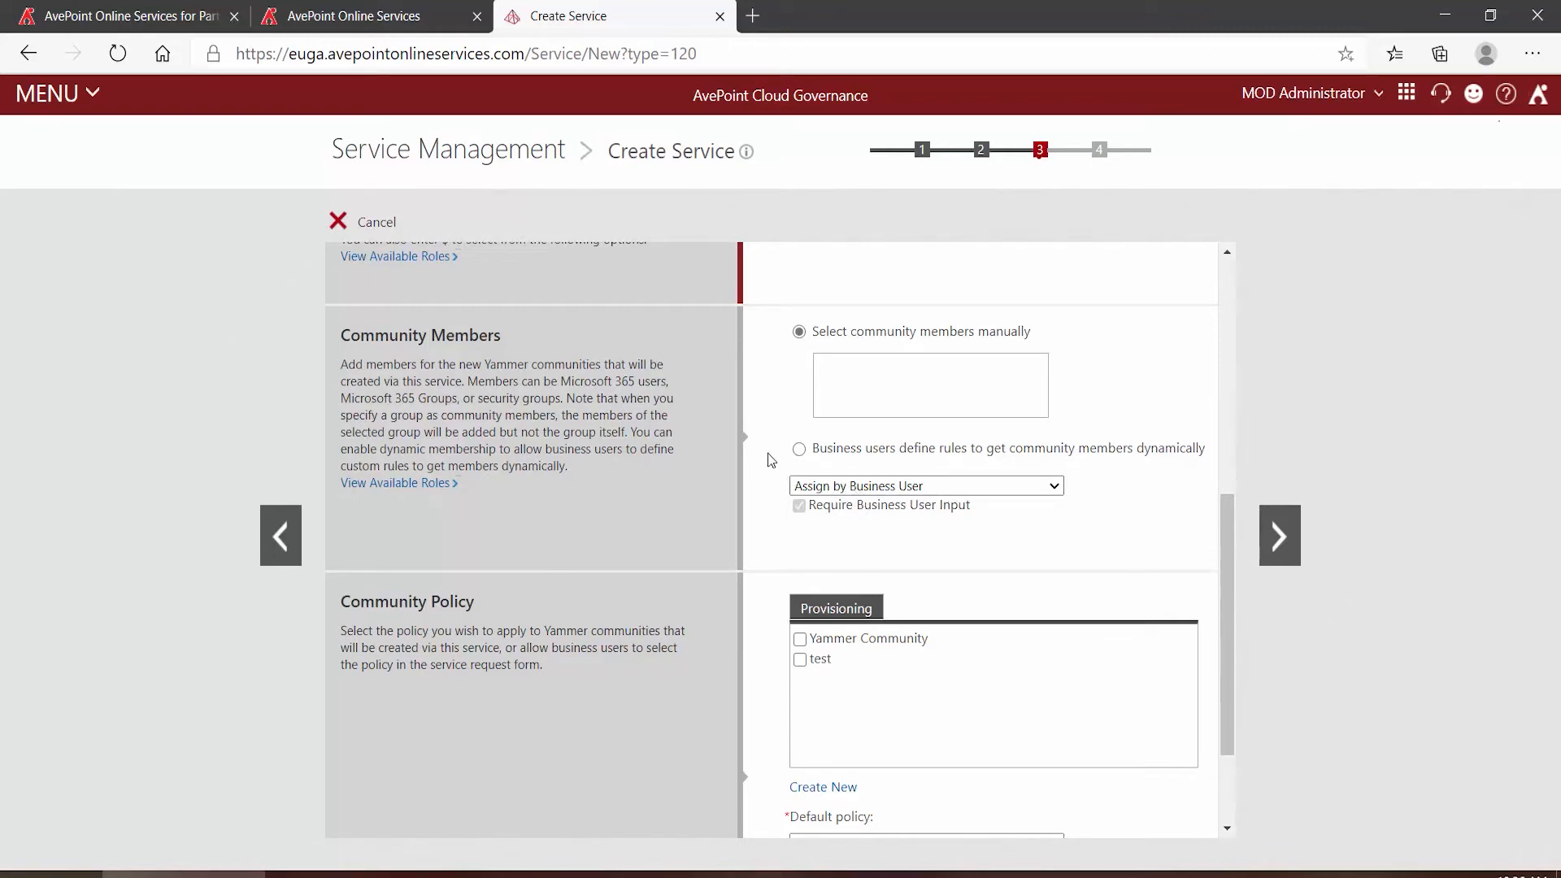
# - Apply the Yammer Community policy, assigned by IT Admin and hidden from the business user, and advance to the final settings page
pyautogui.scroll(-2, 768, 454)
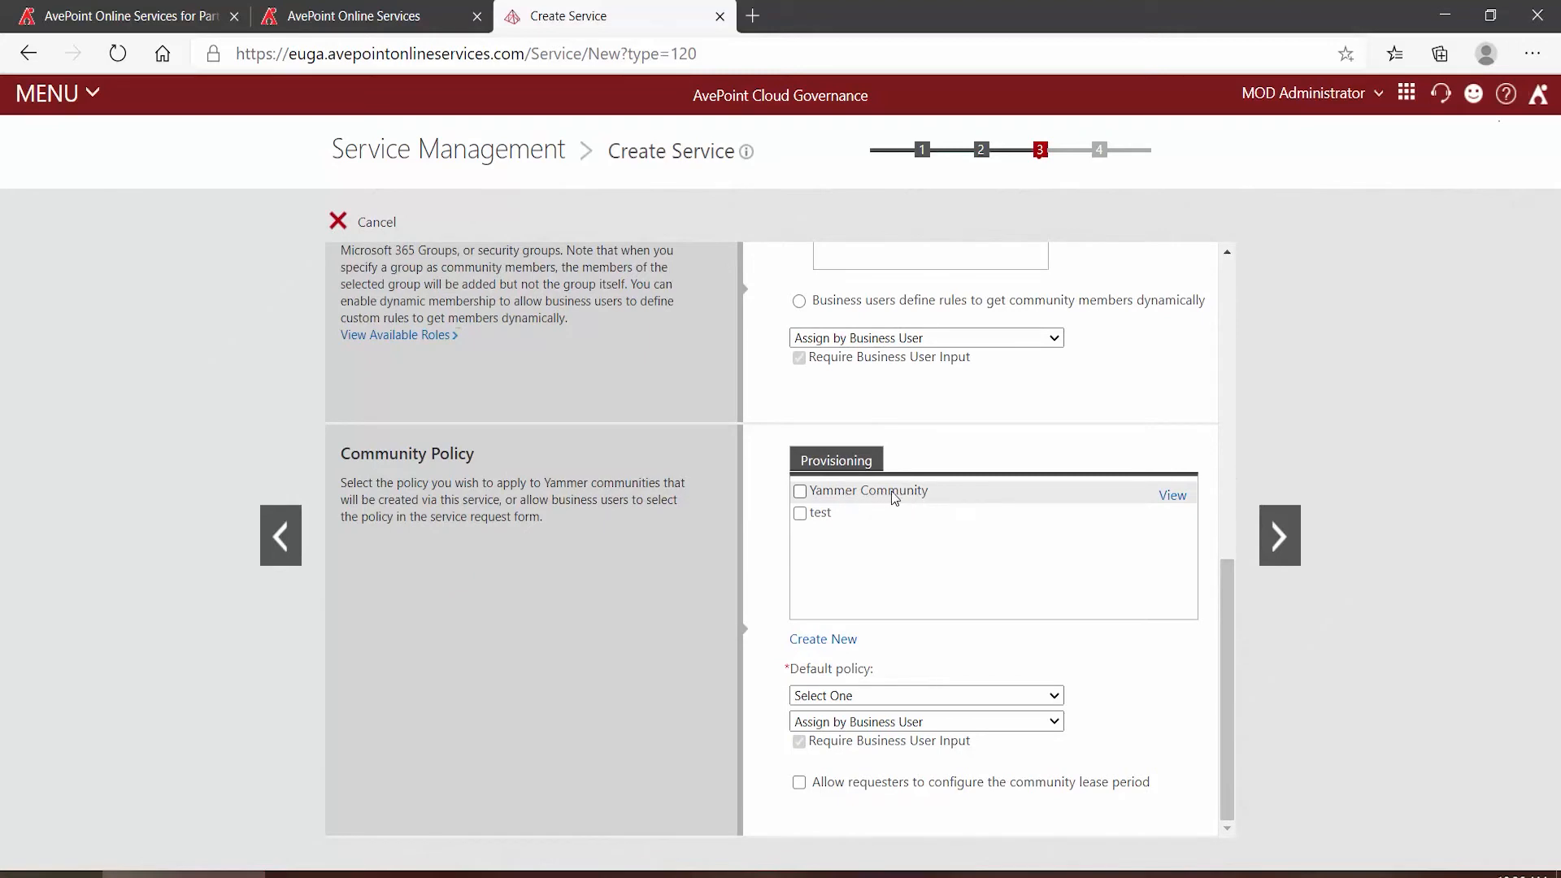
pyautogui.click(800, 491)
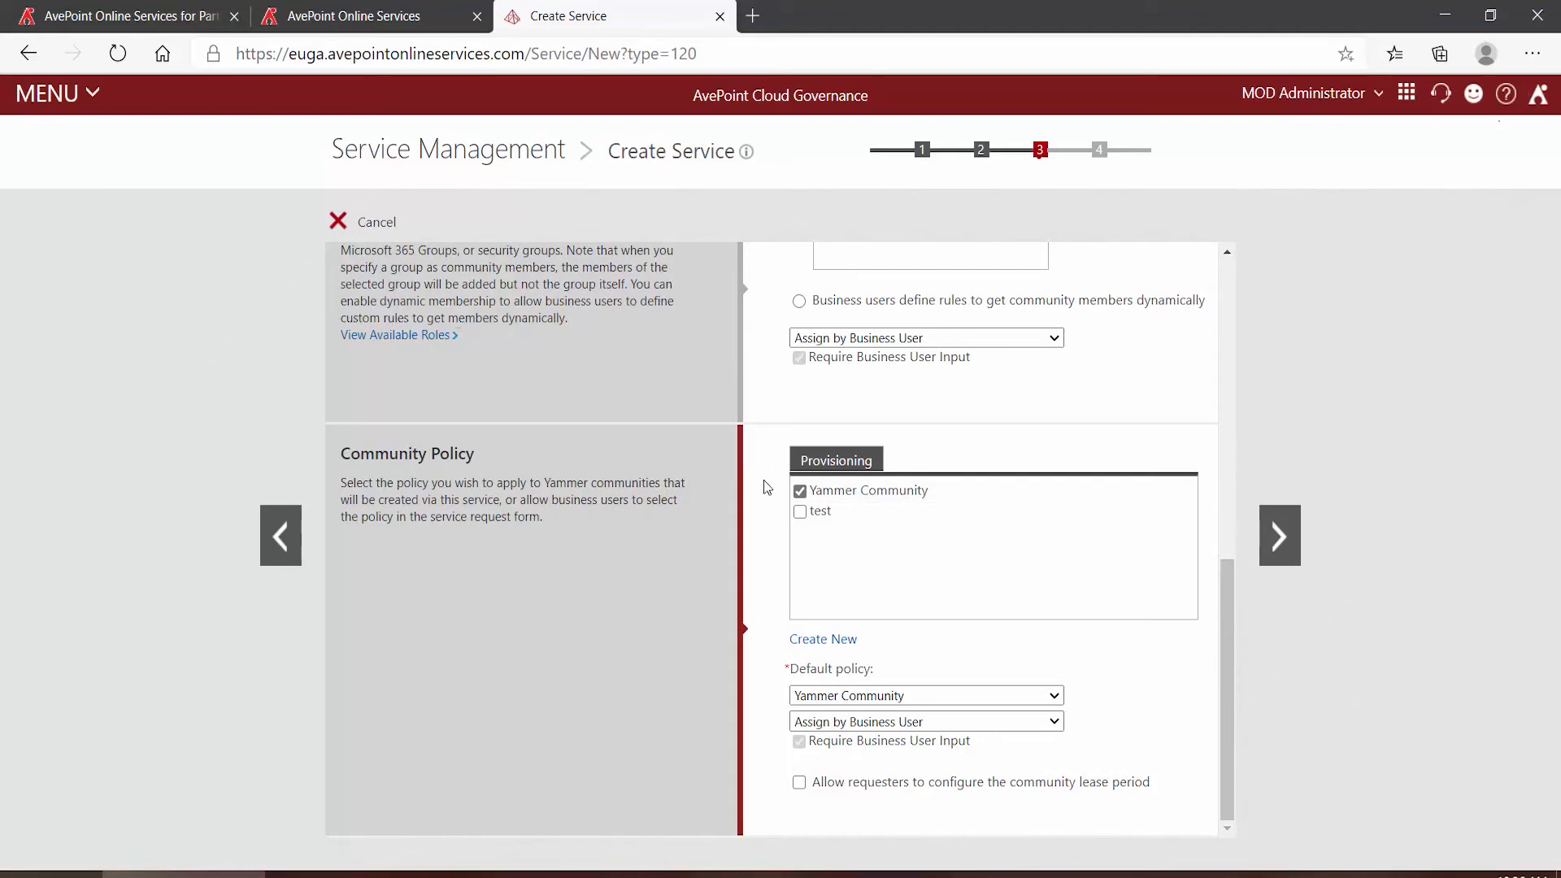
pyautogui.click(909, 726)
pyautogui.click(884, 785)
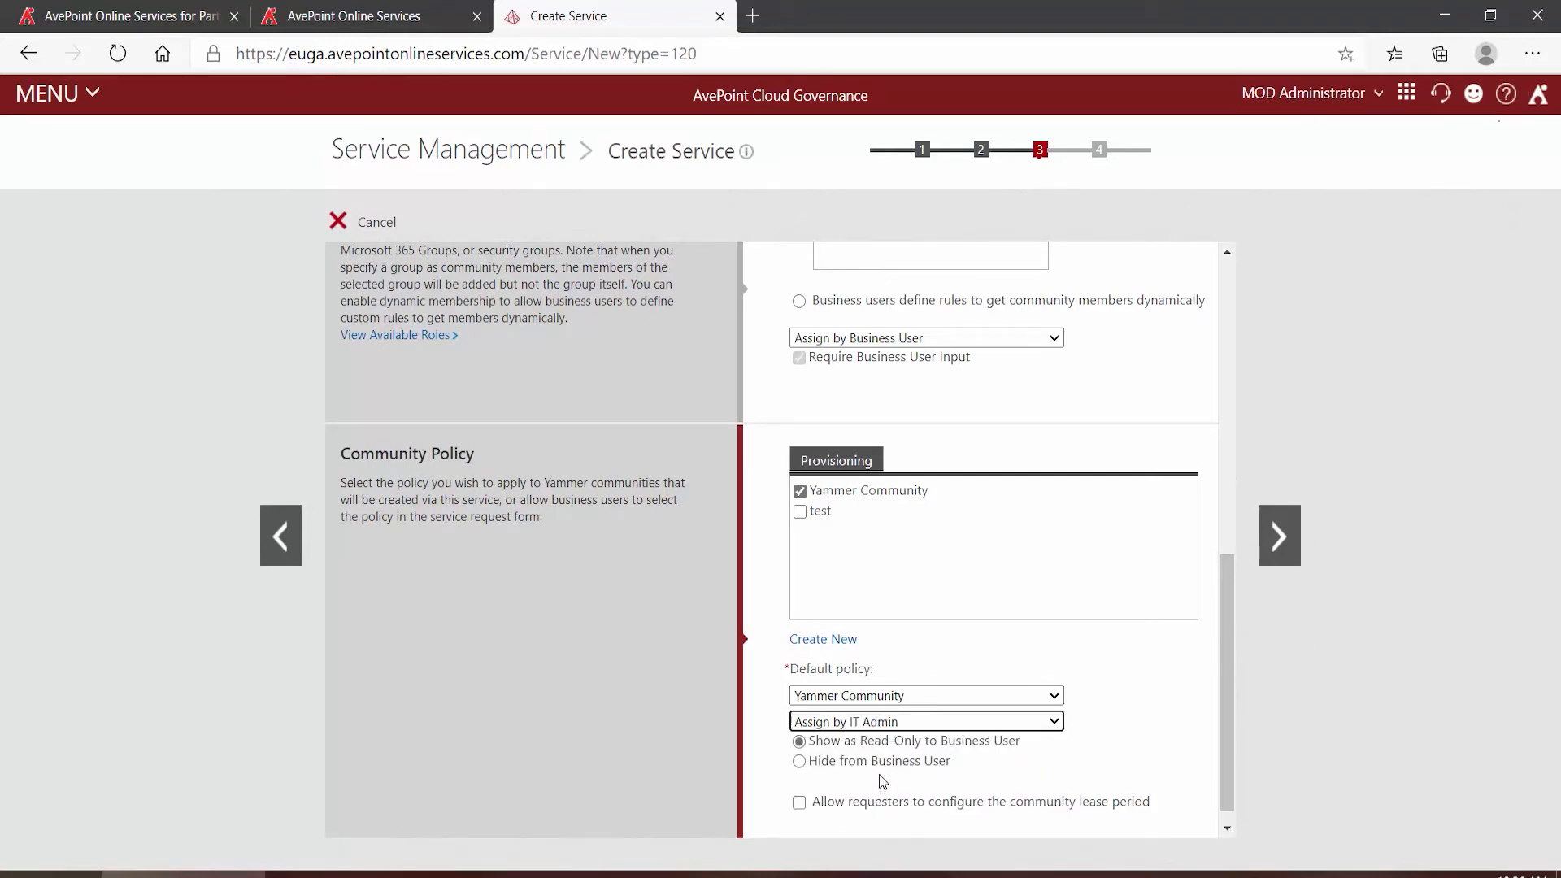
pyautogui.click(838, 762)
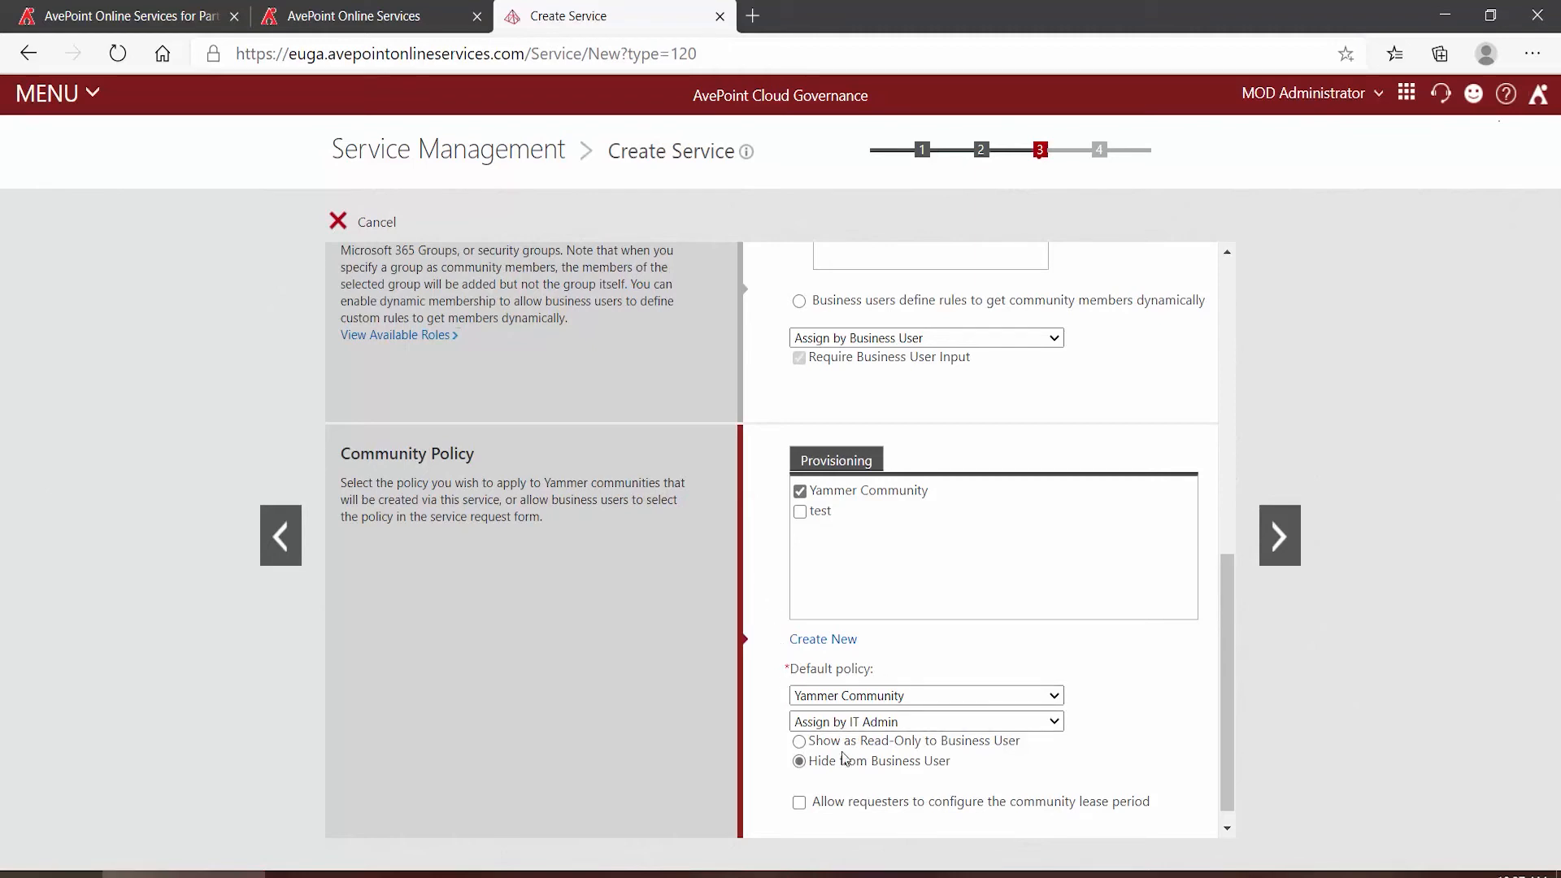
pyautogui.click(1292, 550)
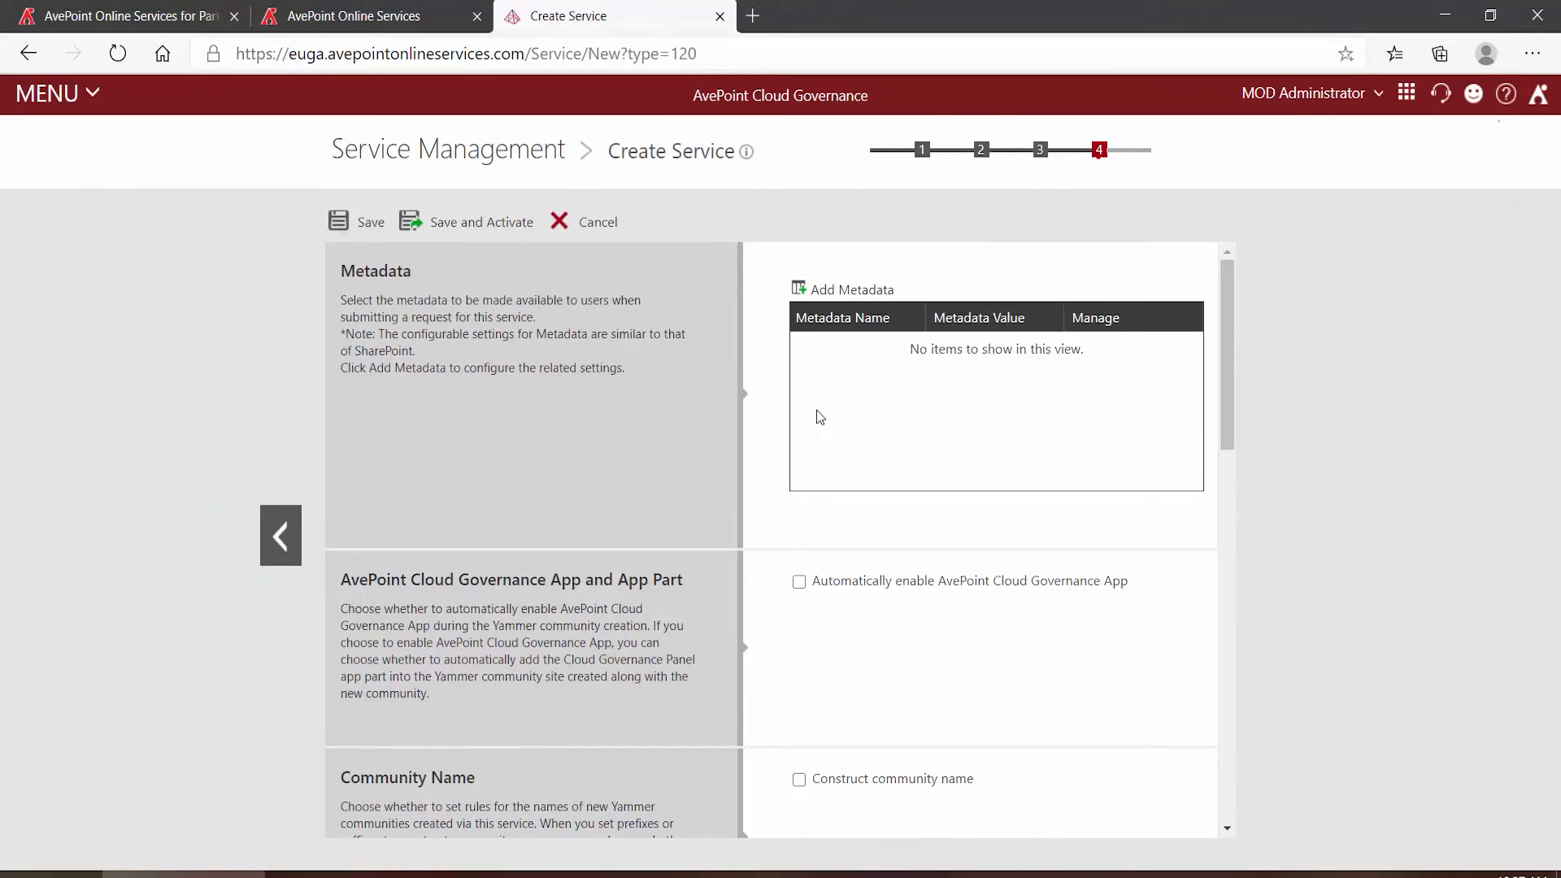
# - Examine the prefix and suffix options for constructing the community name, leaving name construction turned off
pyautogui.scroll(-2, 771, 429)
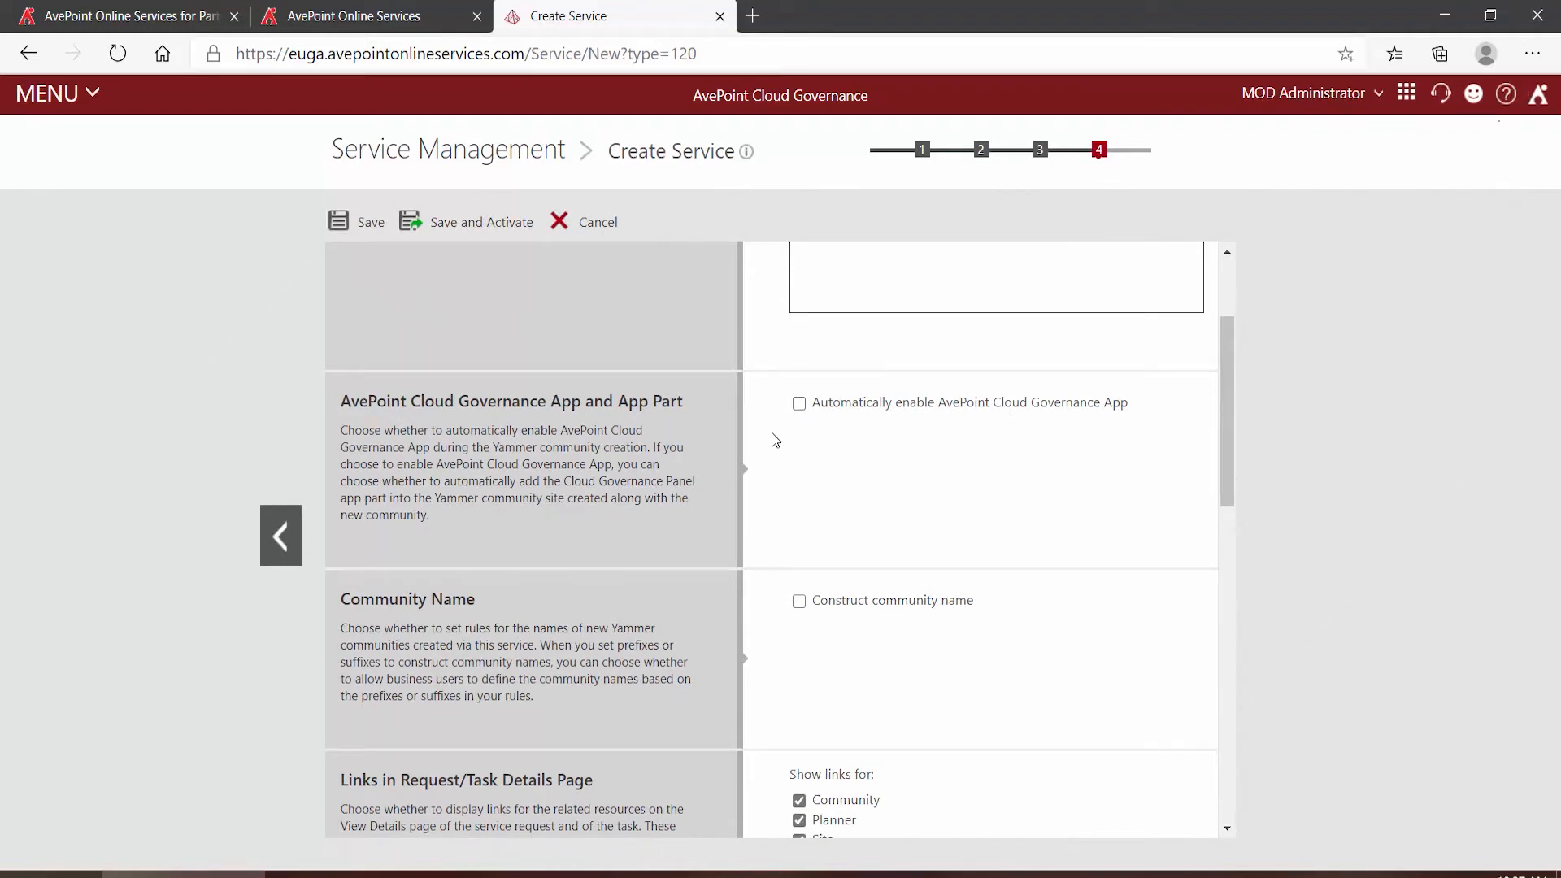
pyautogui.scroll(-2, 772, 439)
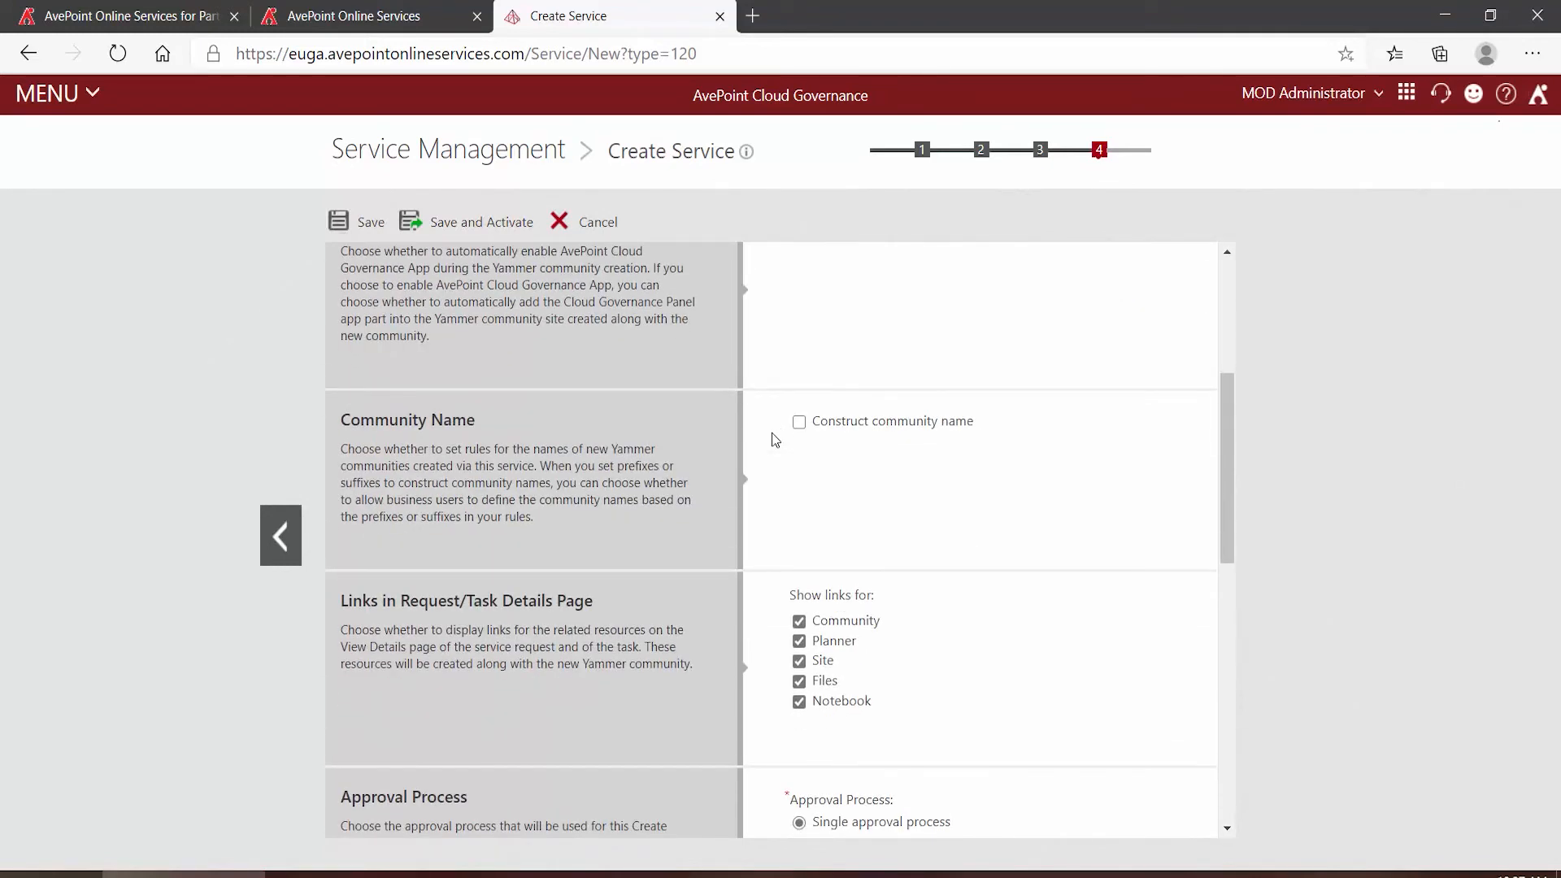
pyautogui.click(798, 421)
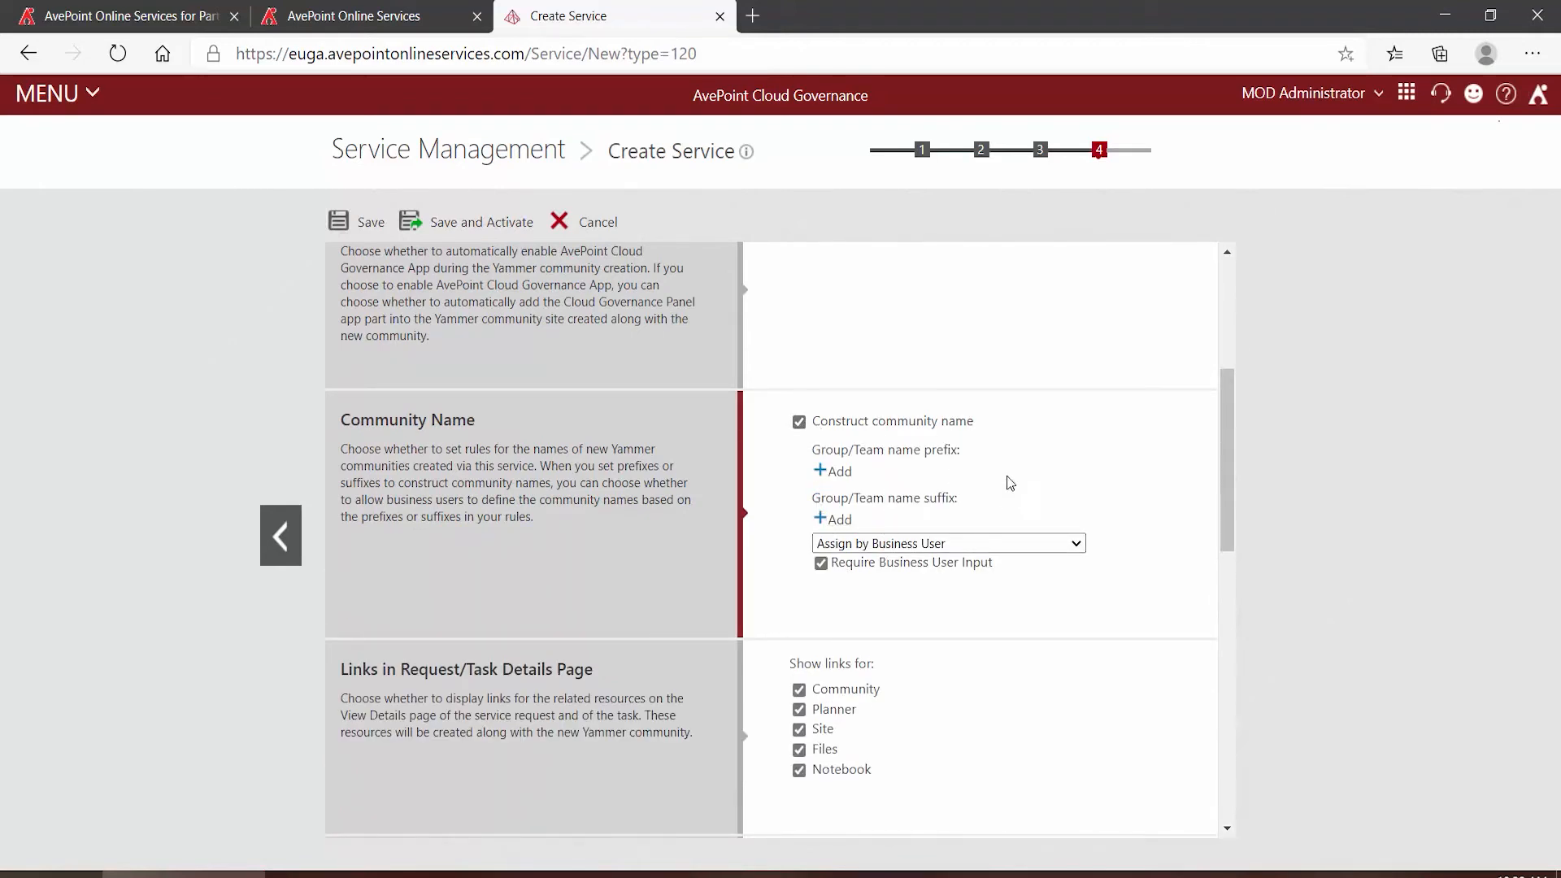
pyautogui.click(799, 422)
# - Exclude Planner from the links in the request details page and select Yammer Approvals as the single approval process
pyautogui.scroll(-3, 769, 505)
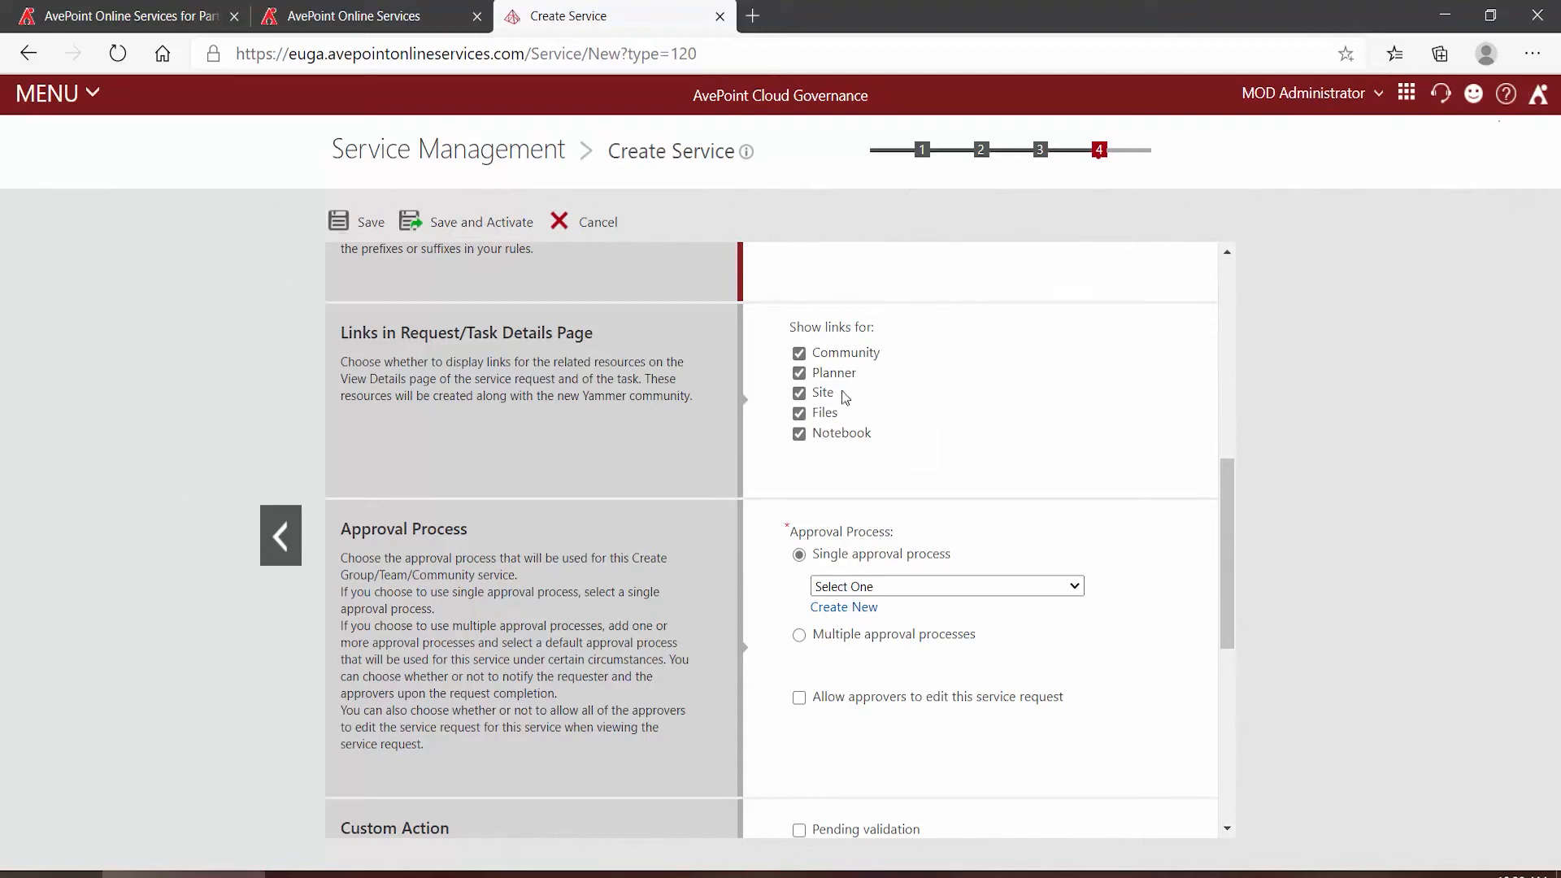
pyautogui.click(800, 374)
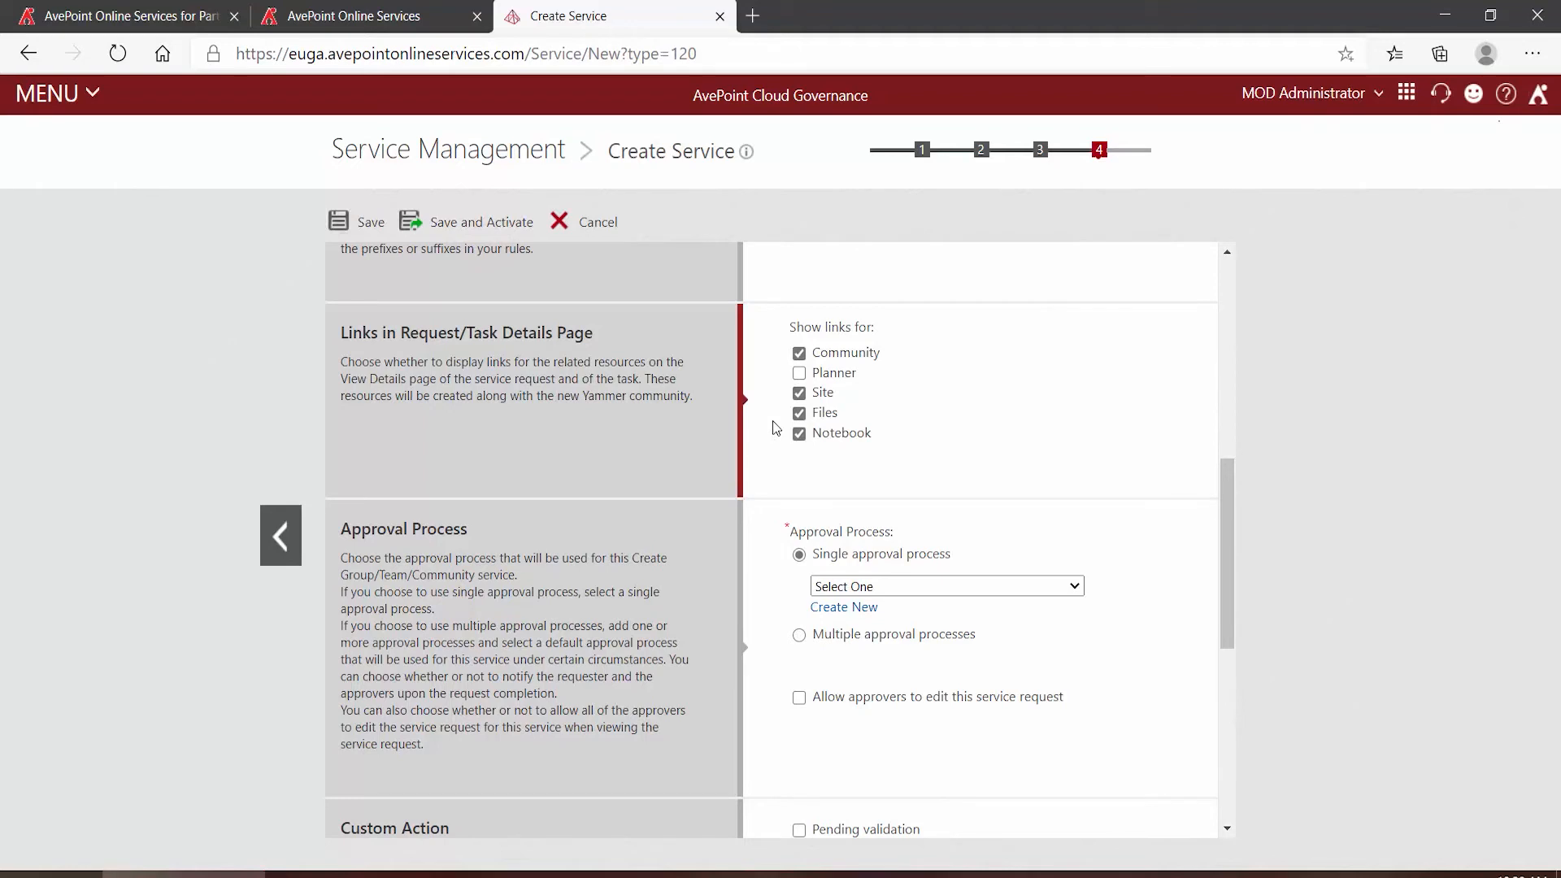
pyautogui.scroll(-2, 772, 428)
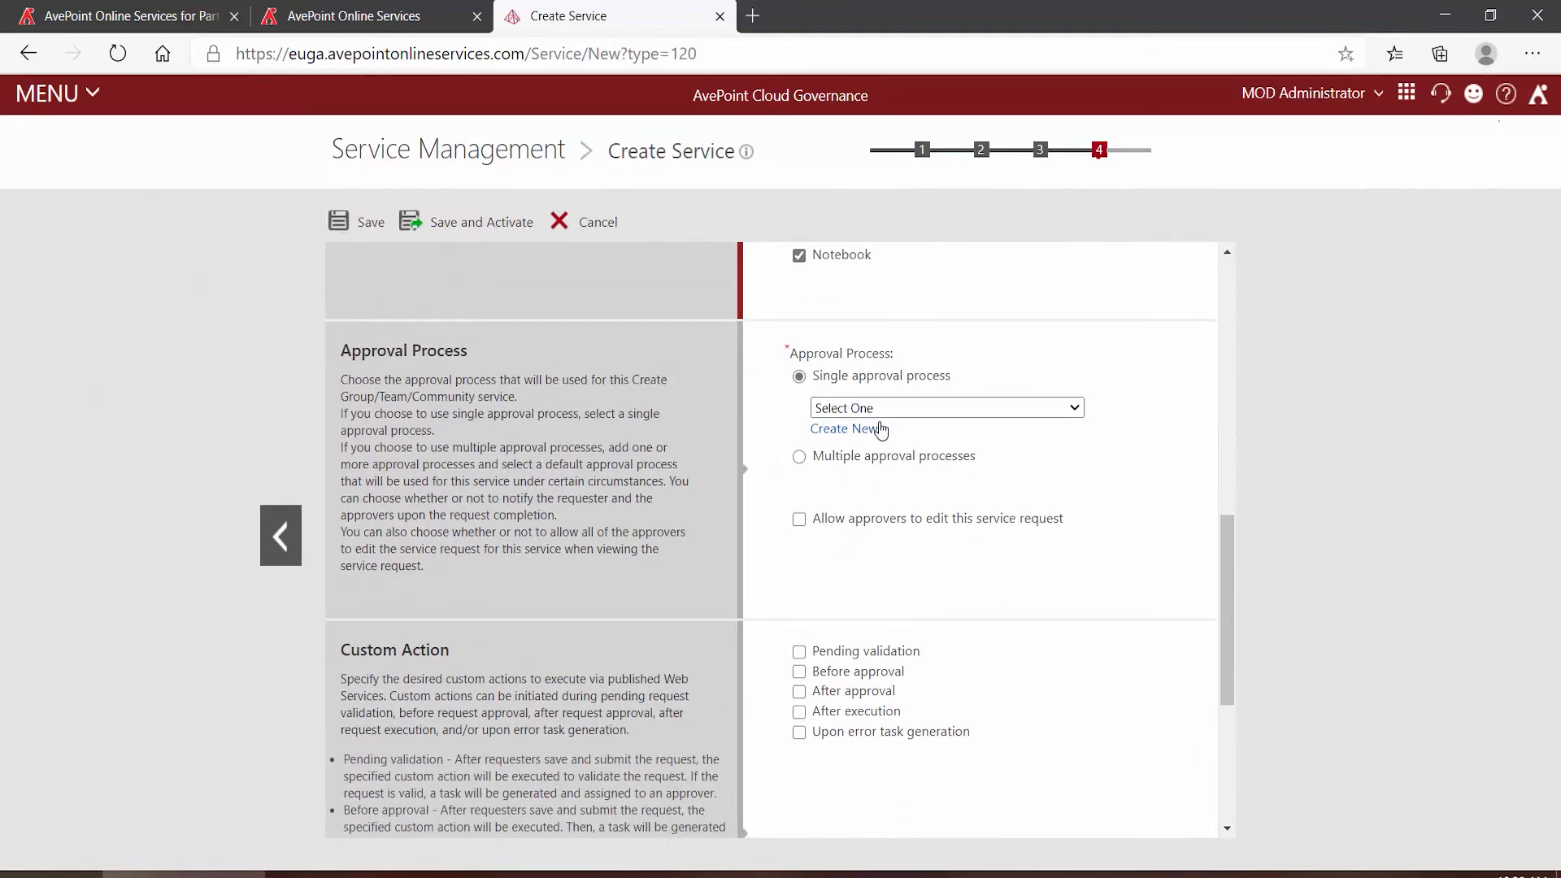
pyautogui.click(908, 409)
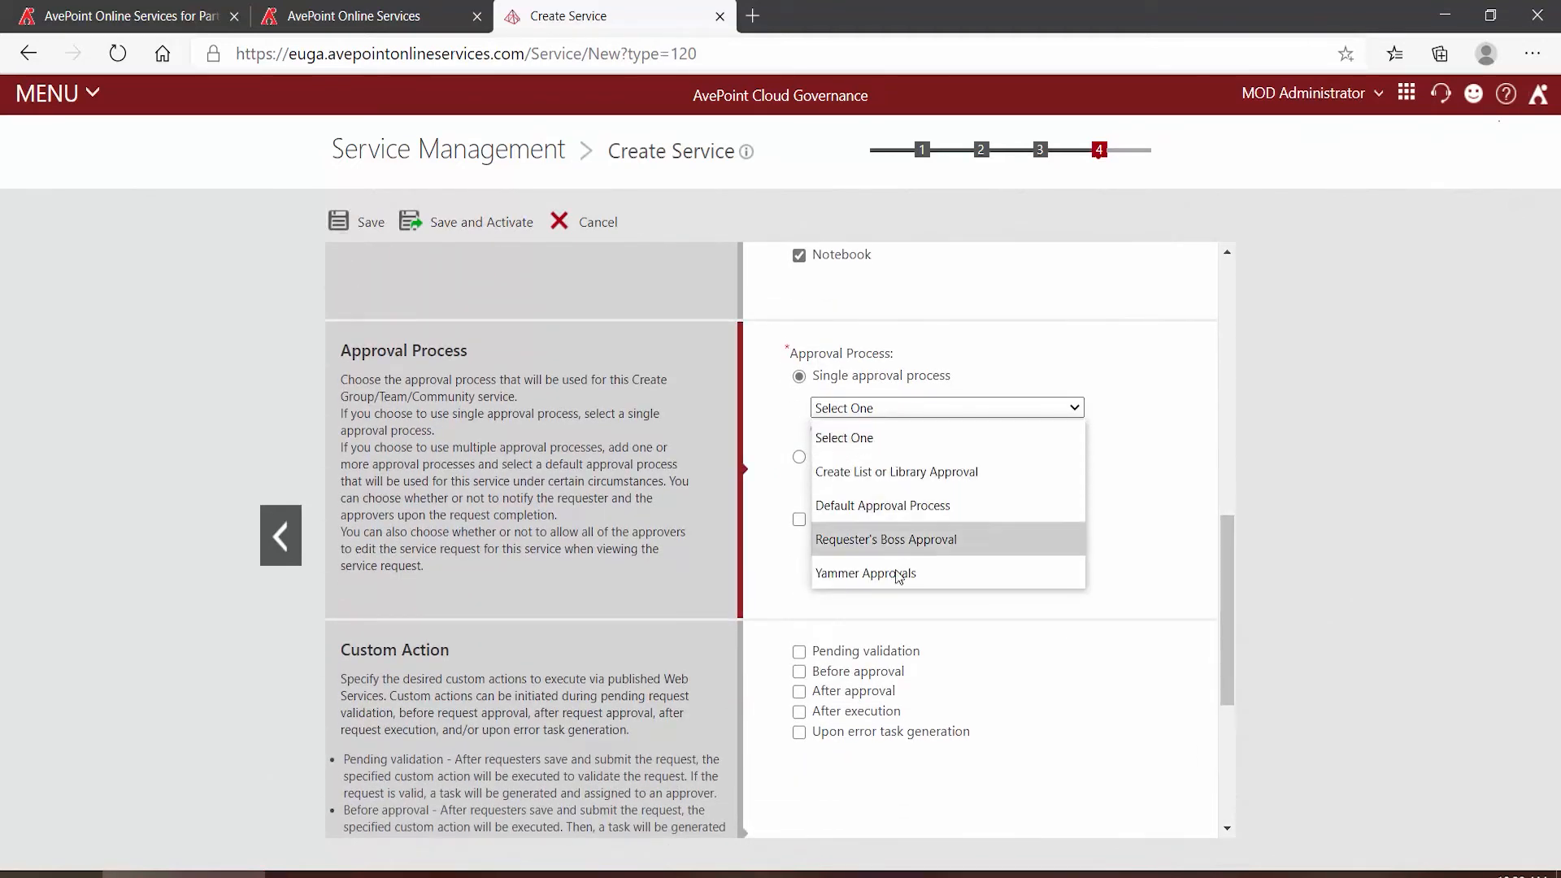
pyautogui.click(899, 580)
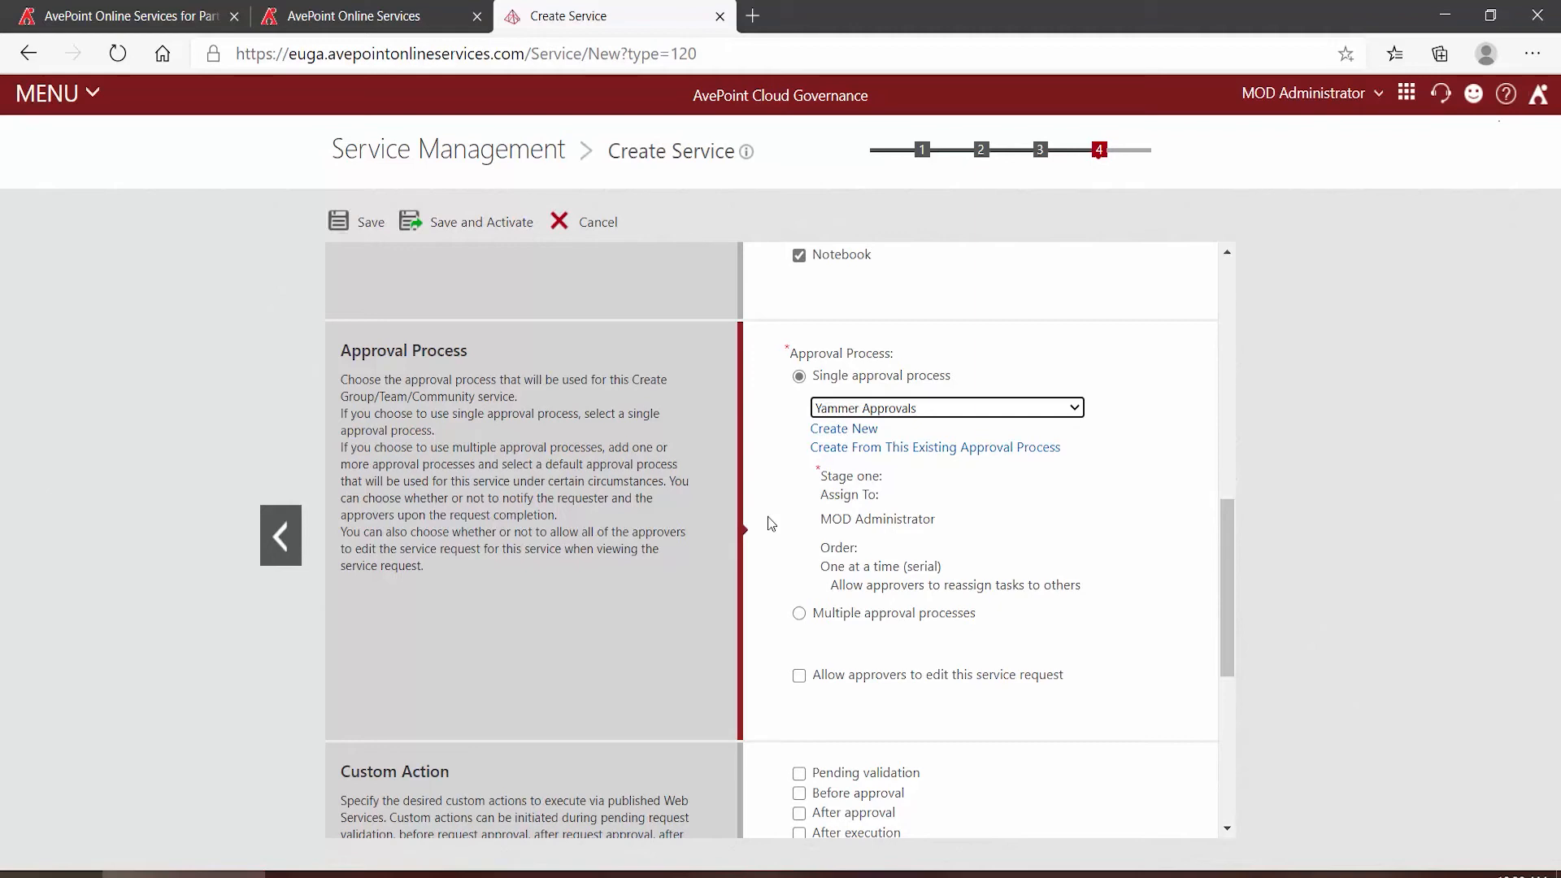
# - Allow approvers to edit this service request and notify the requester when the request is edited
pyautogui.scroll(-3, 771, 523)
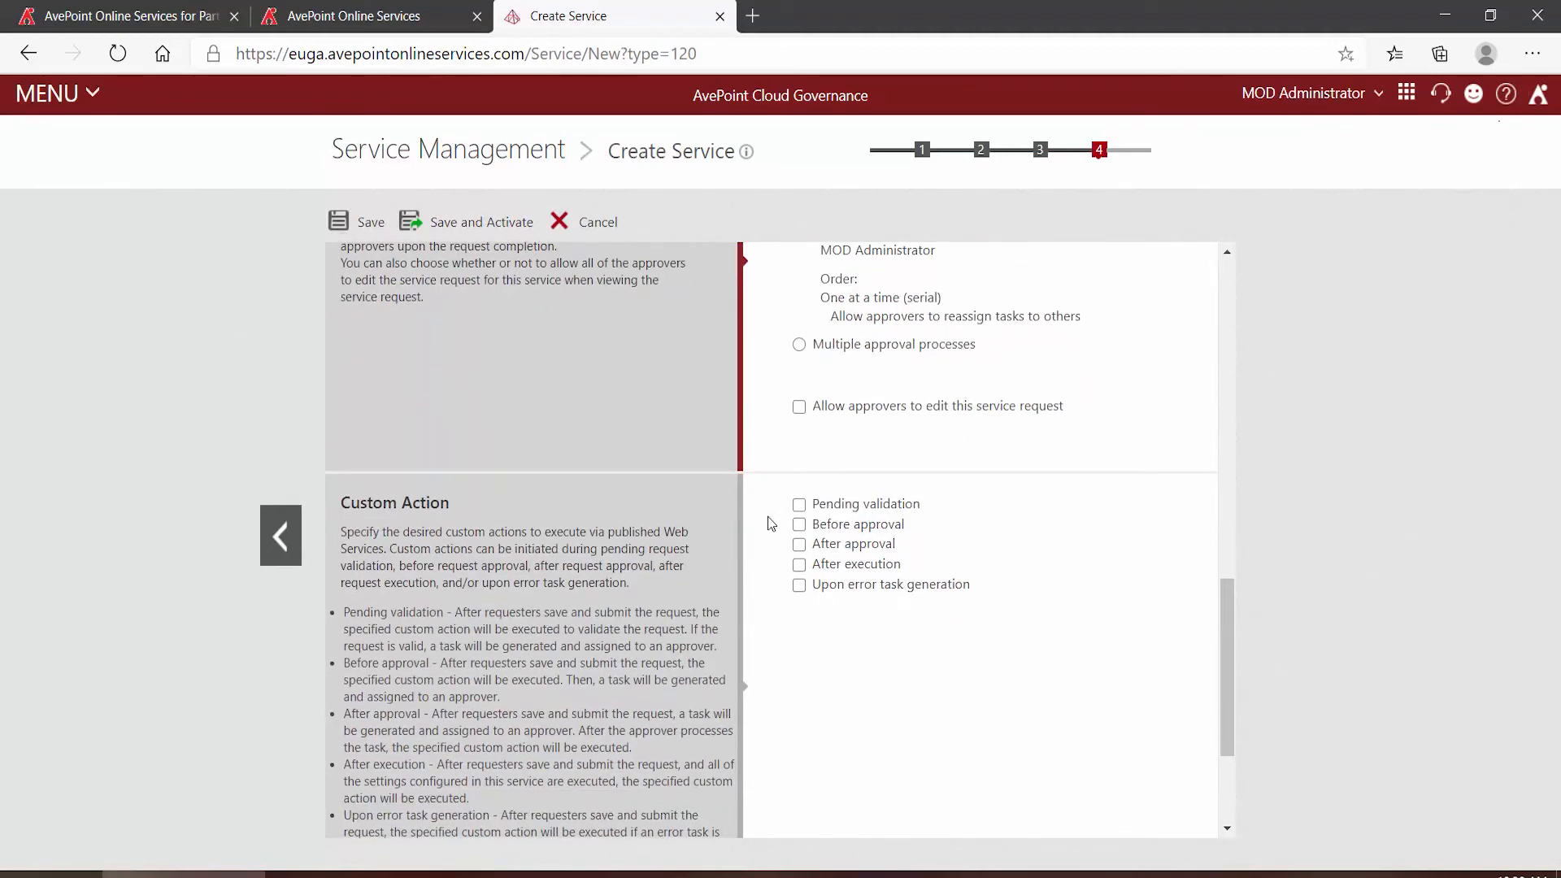
pyautogui.click(799, 408)
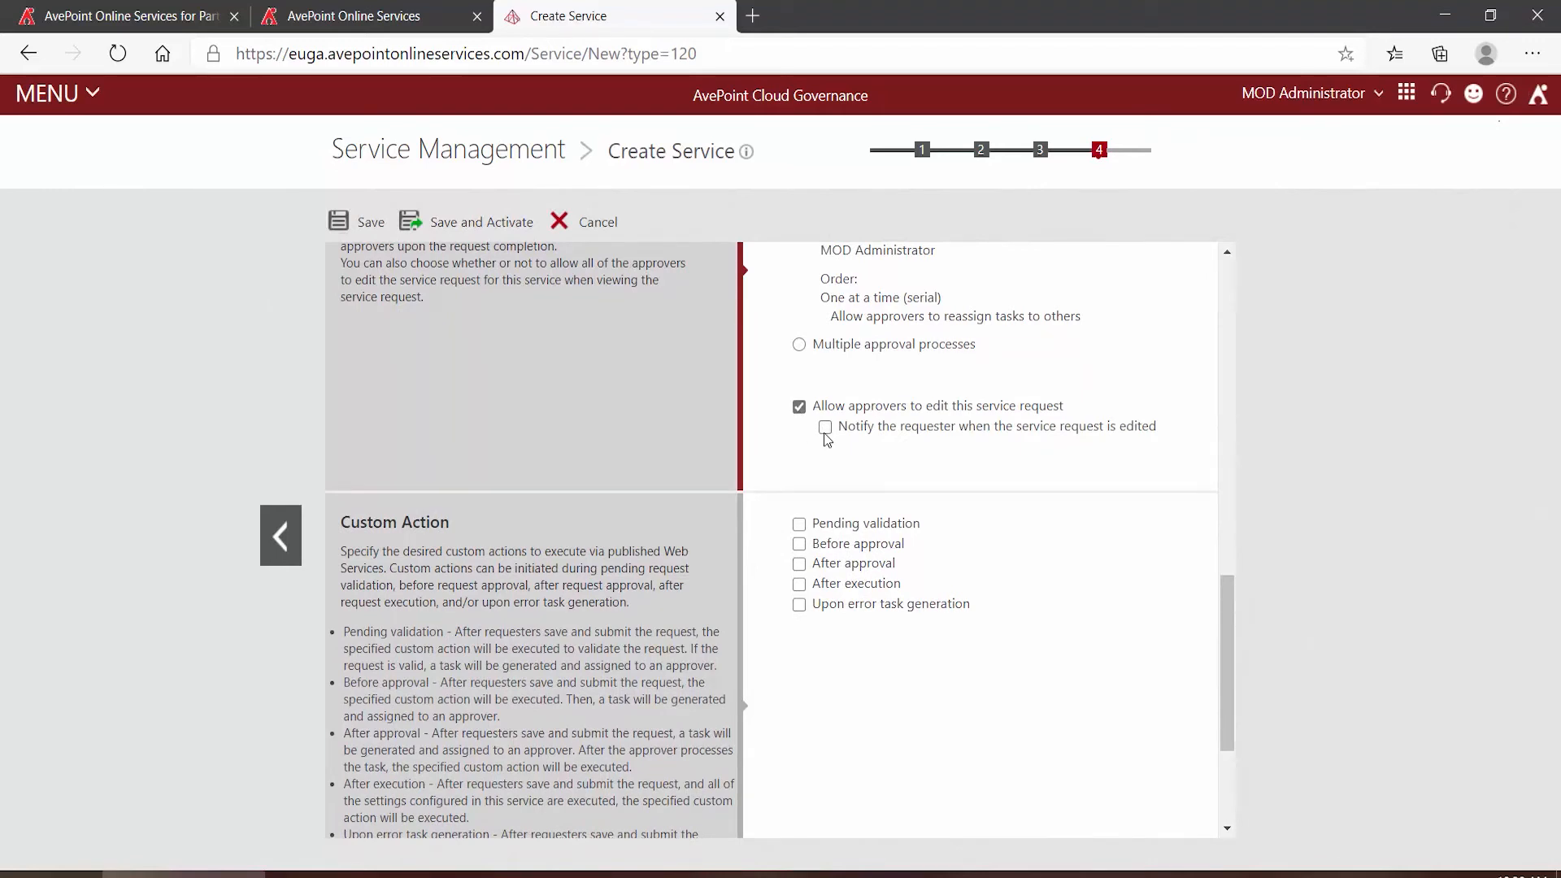
pyautogui.click(824, 429)
# - Examine the After approval custom action and the service request execution schedule options, leaving both turned off
pyautogui.scroll(-3, 772, 462)
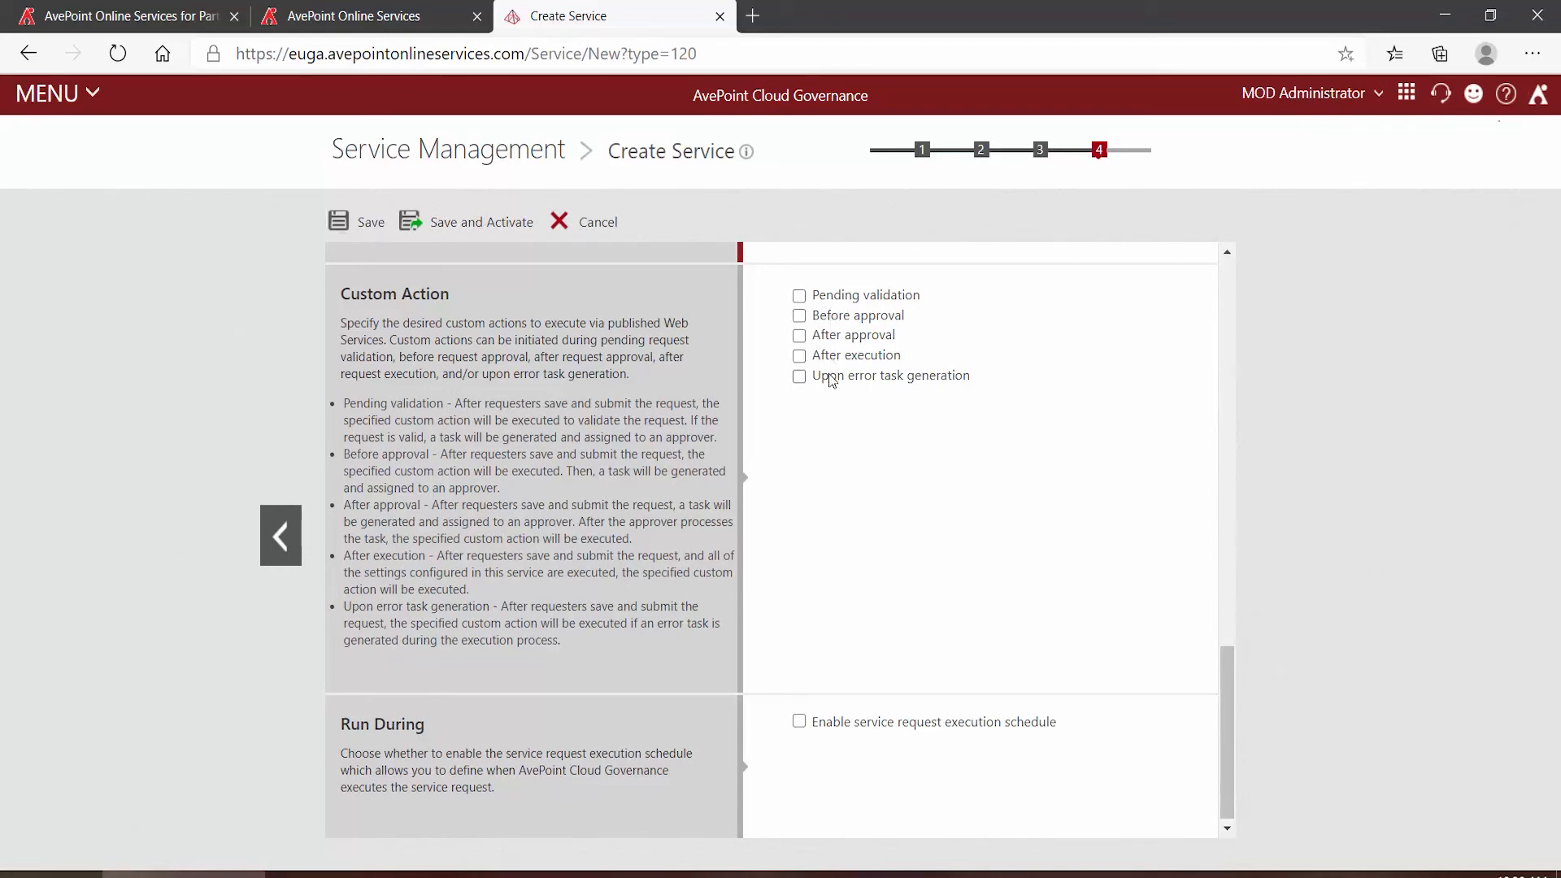
pyautogui.click(799, 336)
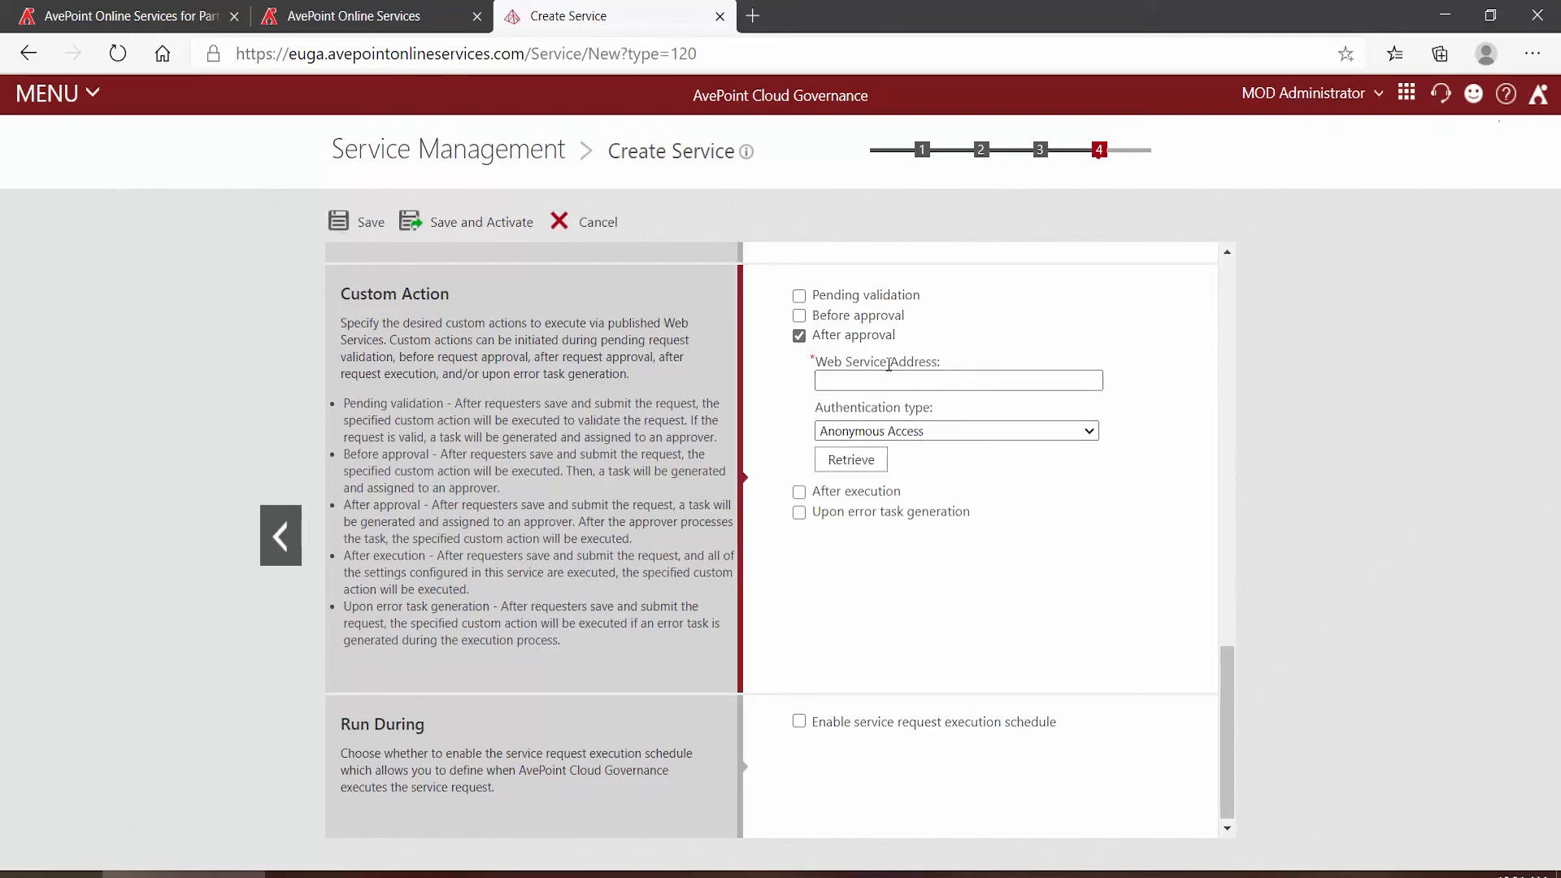
pyautogui.click(799, 336)
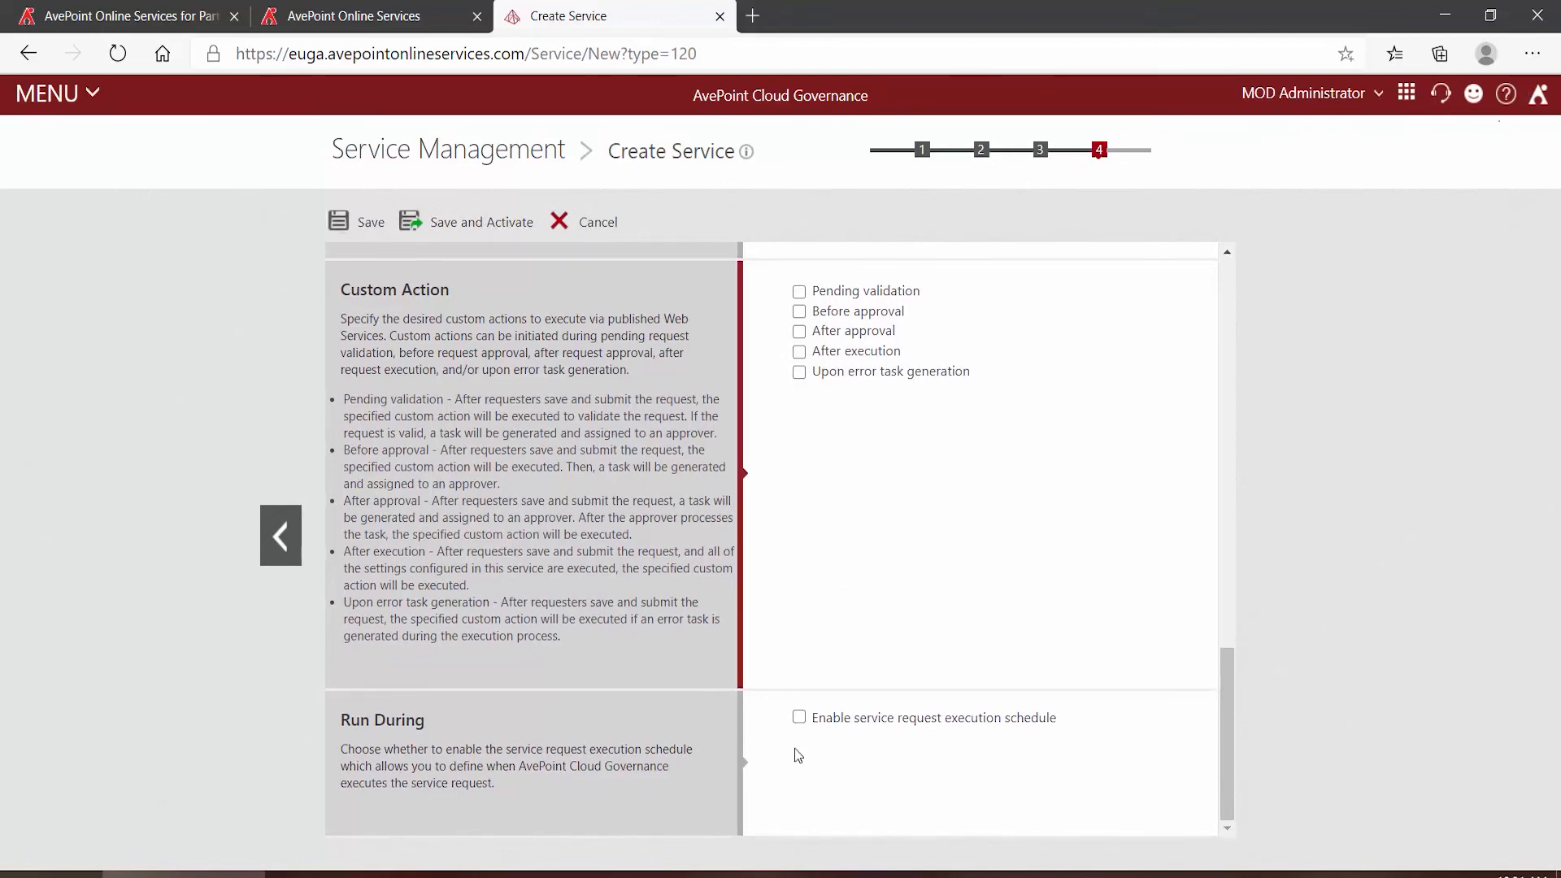
pyautogui.click(799, 718)
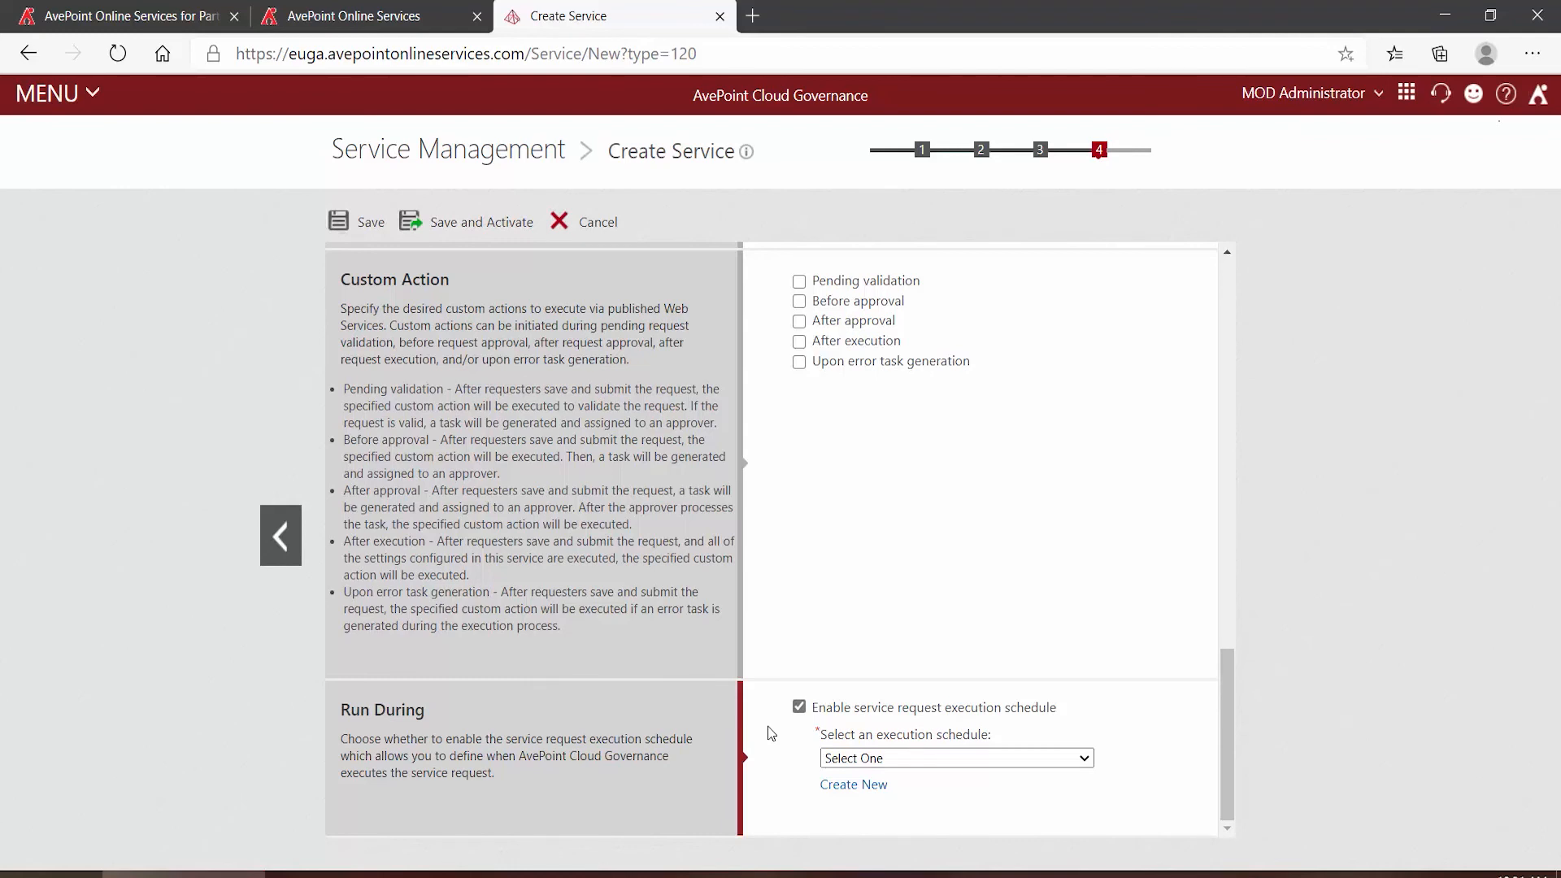
pyautogui.click(800, 707)
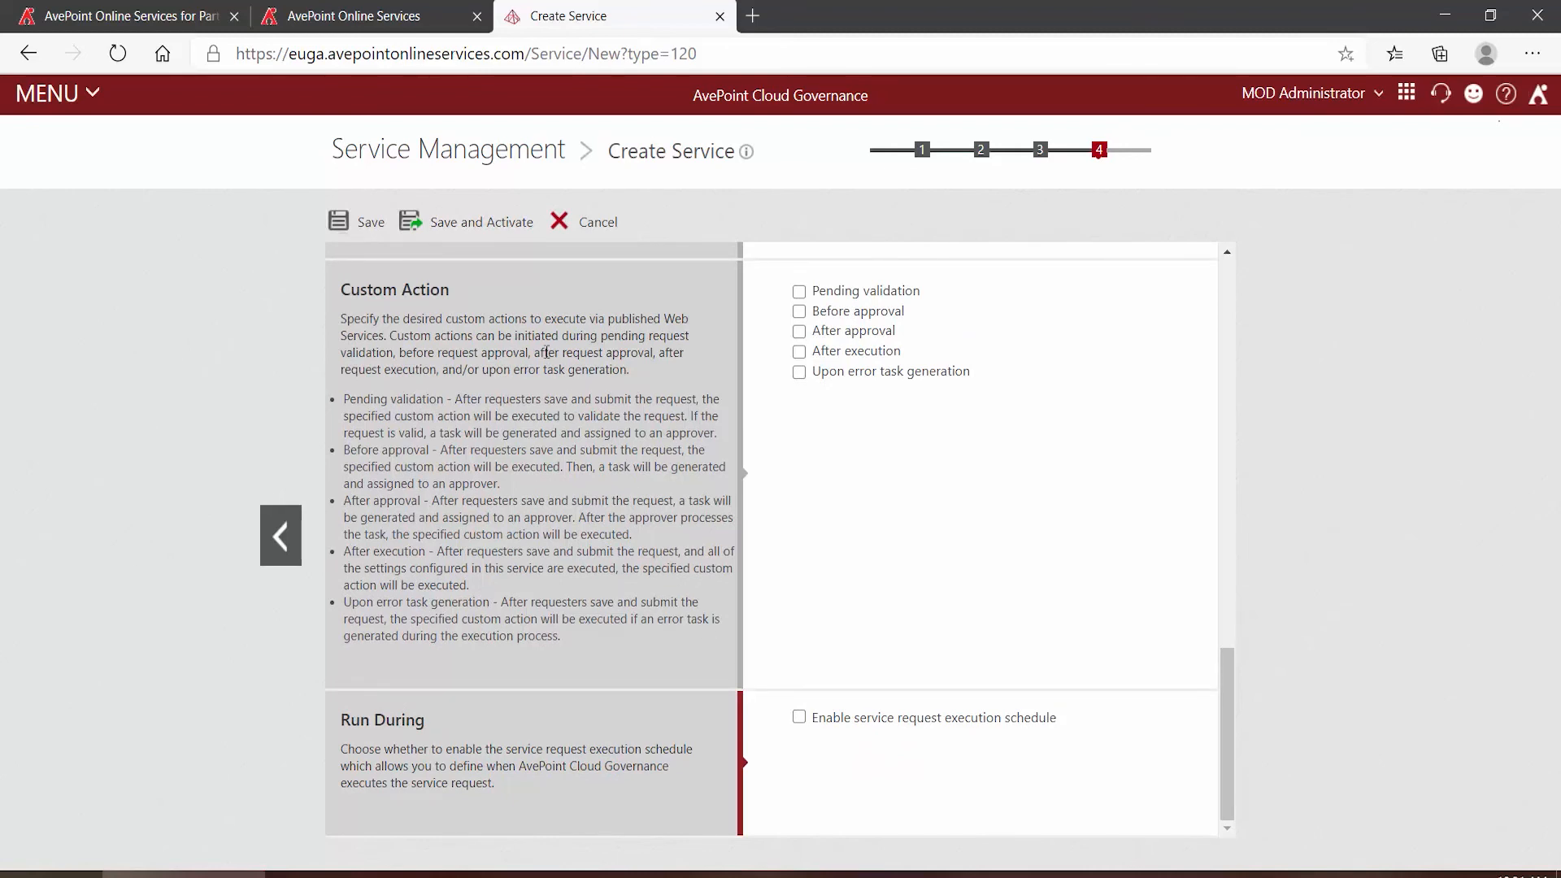
# - Save and activate the new Yammer community request service
pyautogui.click(481, 224)
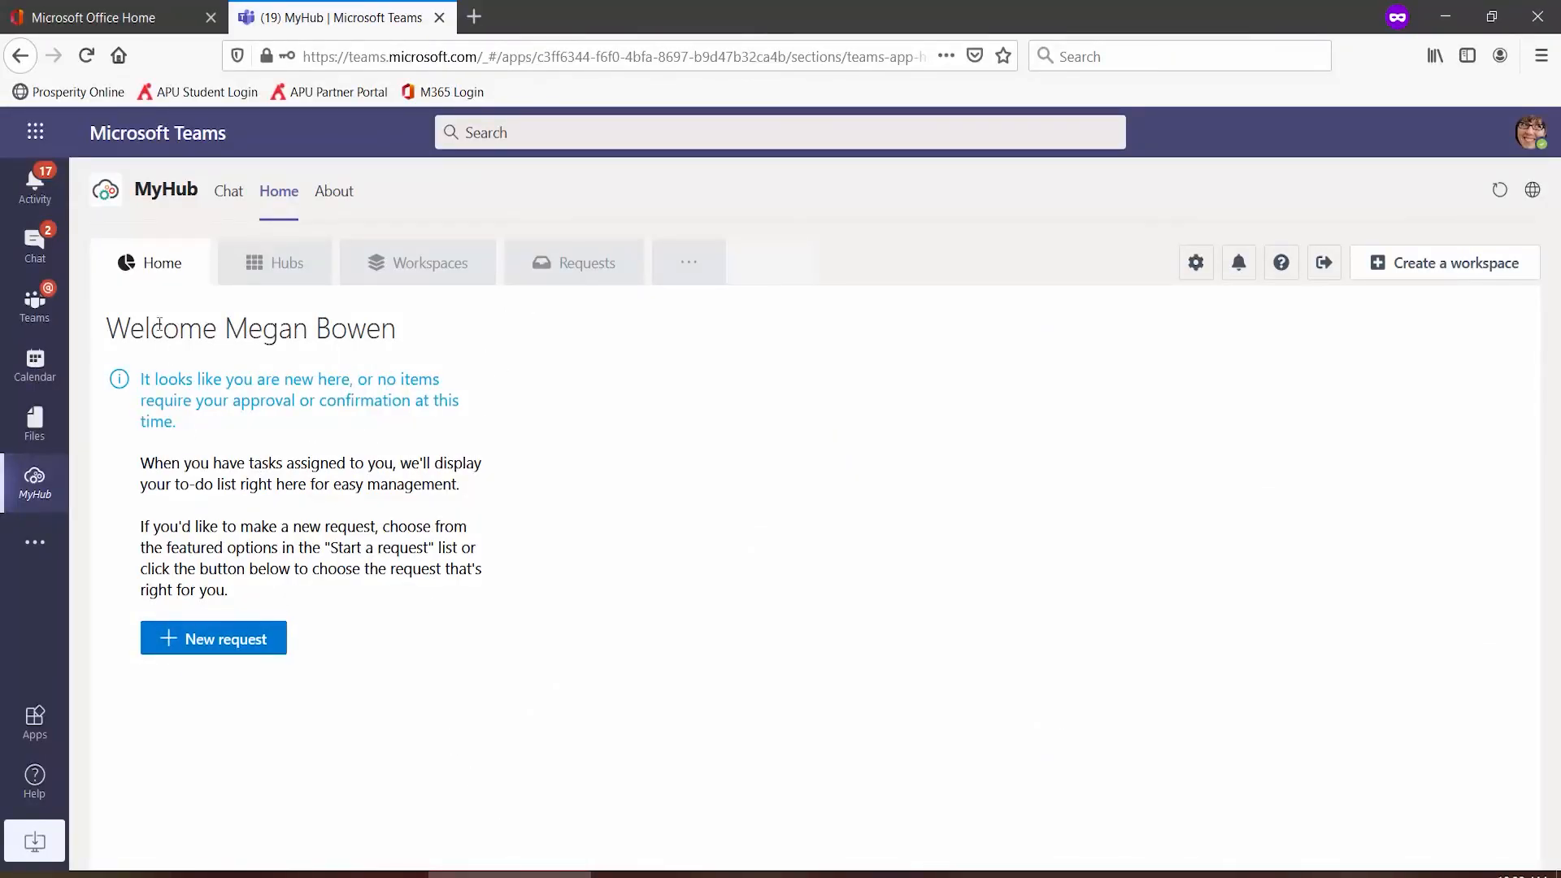
# - In MyHub in Microsoft Teams, open the Request New Yammer Community form to check it, and return to Service Management in Cloud Governance
pyautogui.click(697, 262)
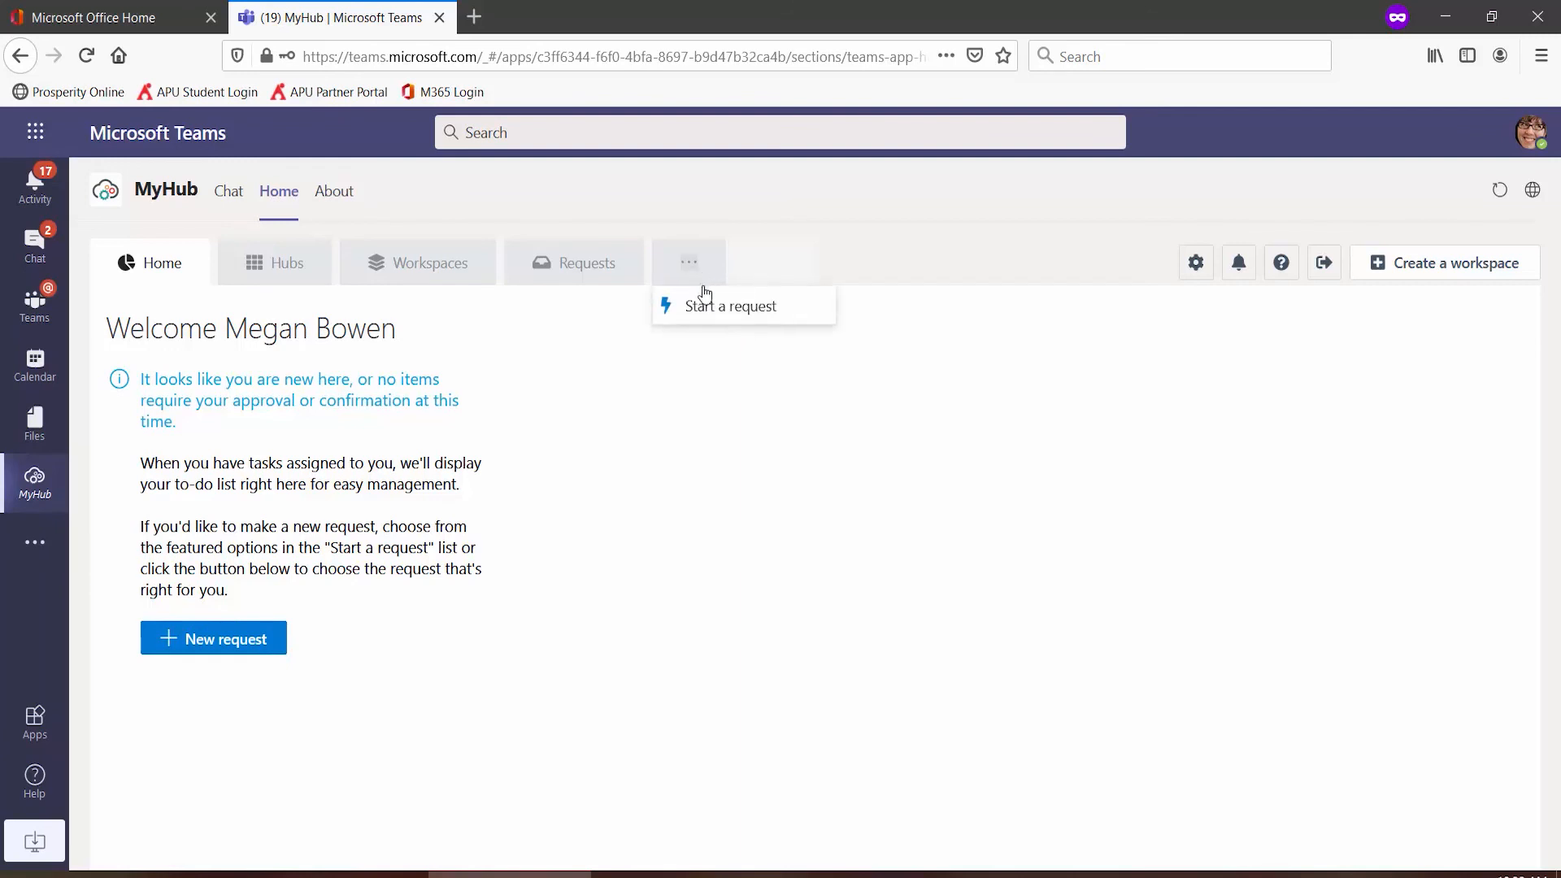
pyautogui.click(218, 638)
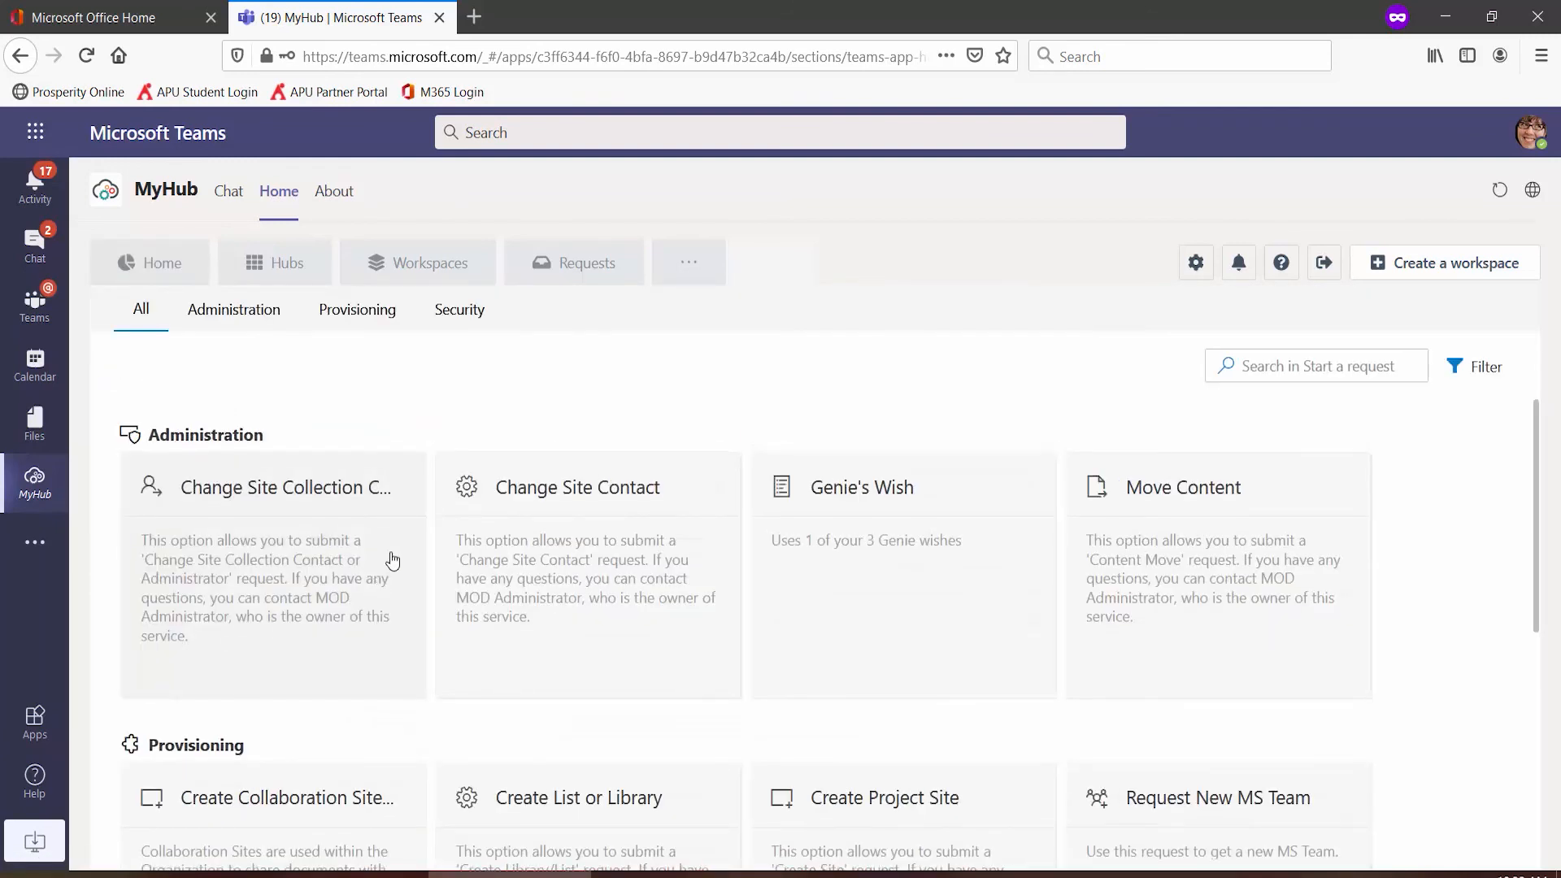
pyautogui.scroll(-3, 389, 559)
pyautogui.scroll(-3, 393, 561)
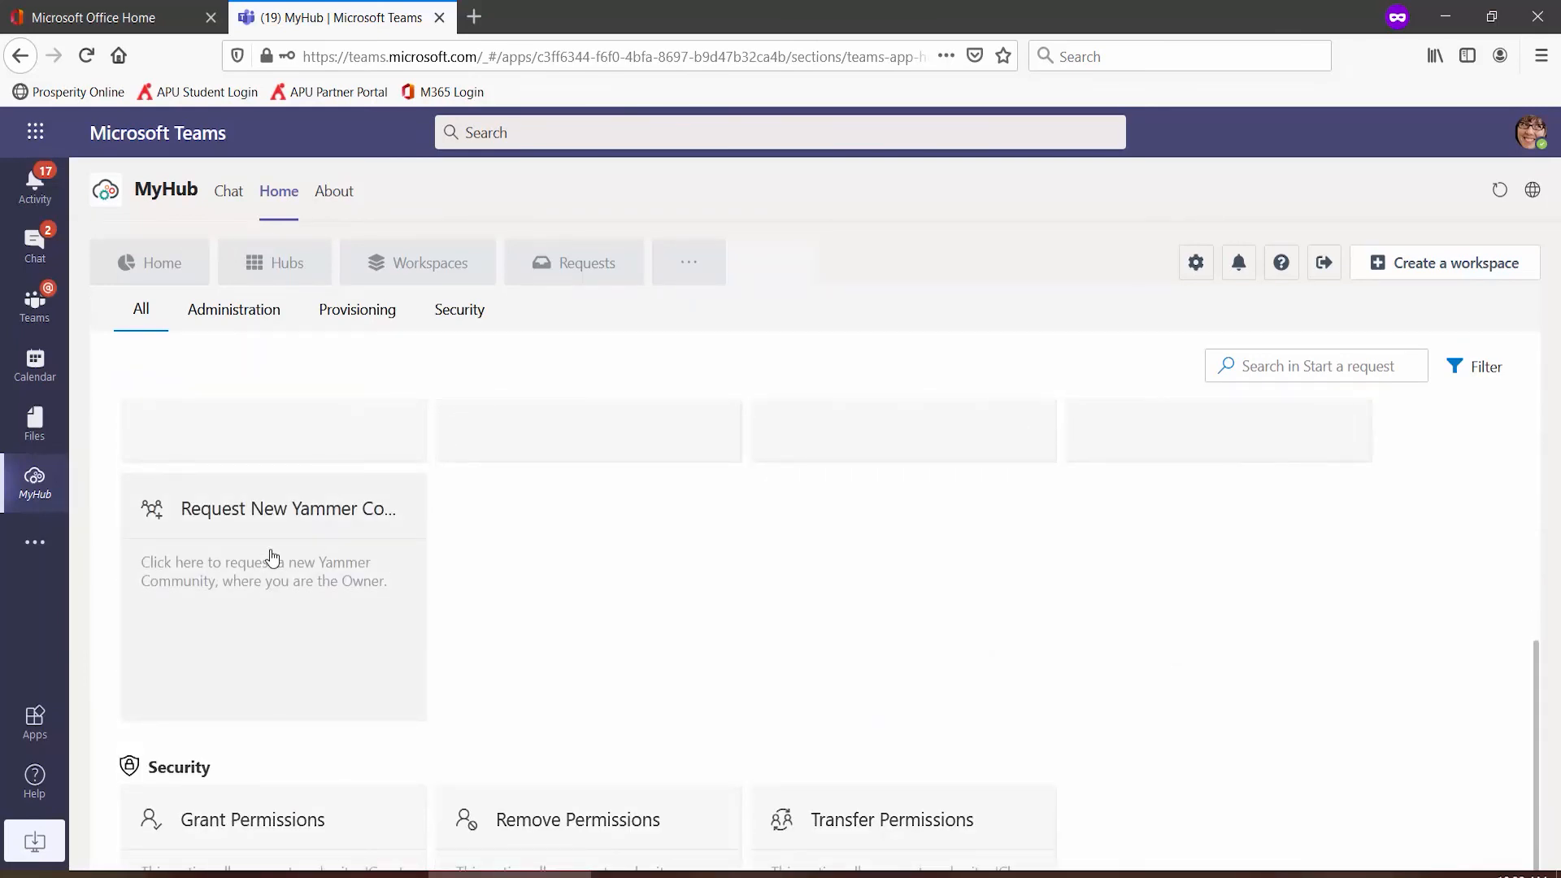
pyautogui.click(273, 521)
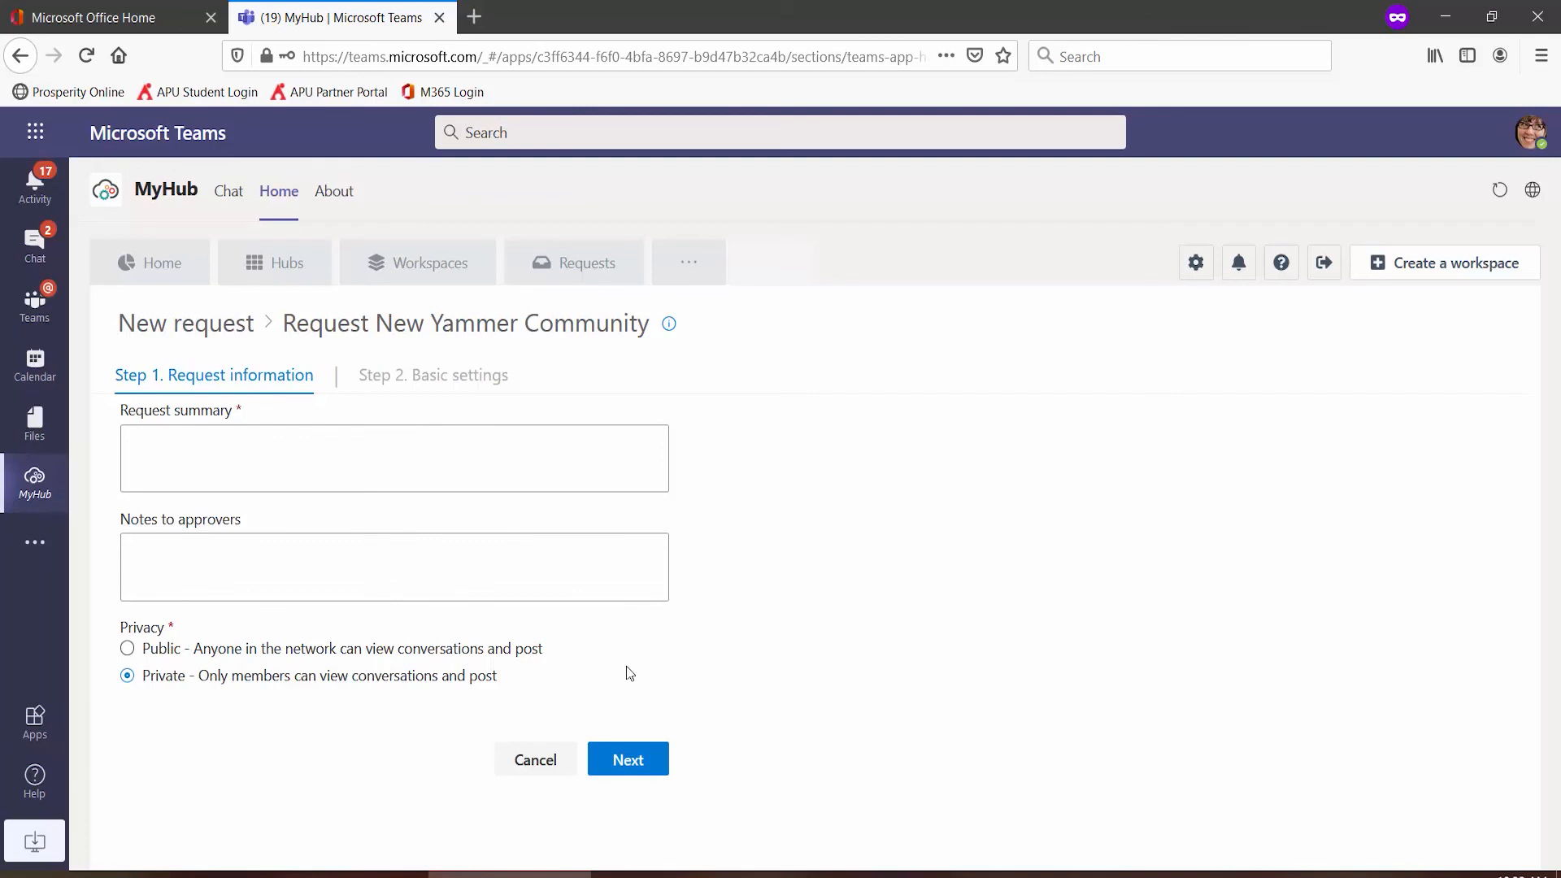
pyautogui.click(183, 875)
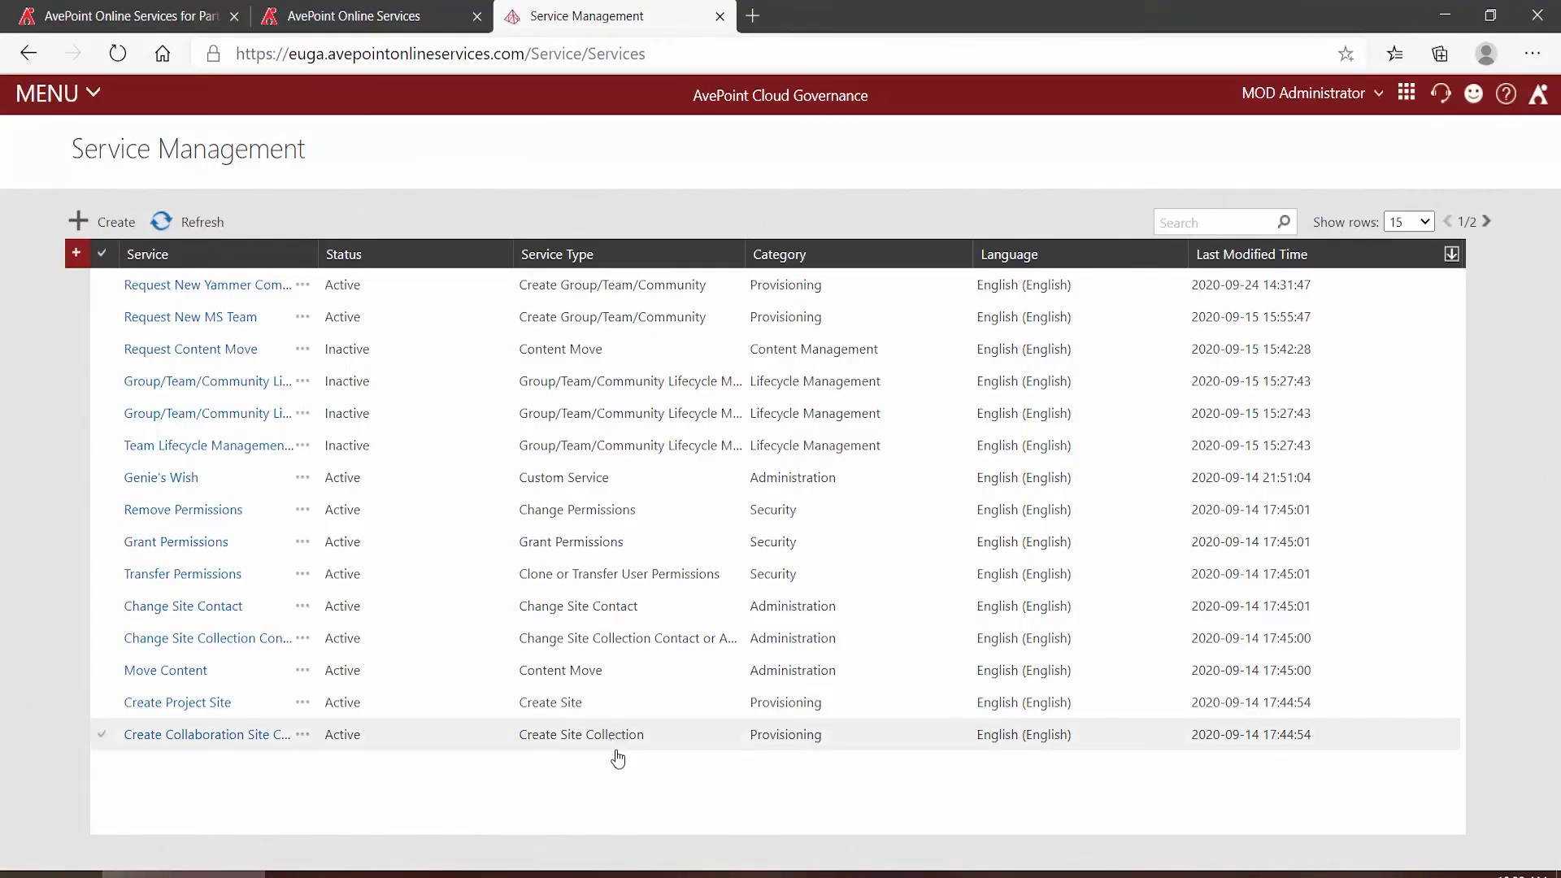